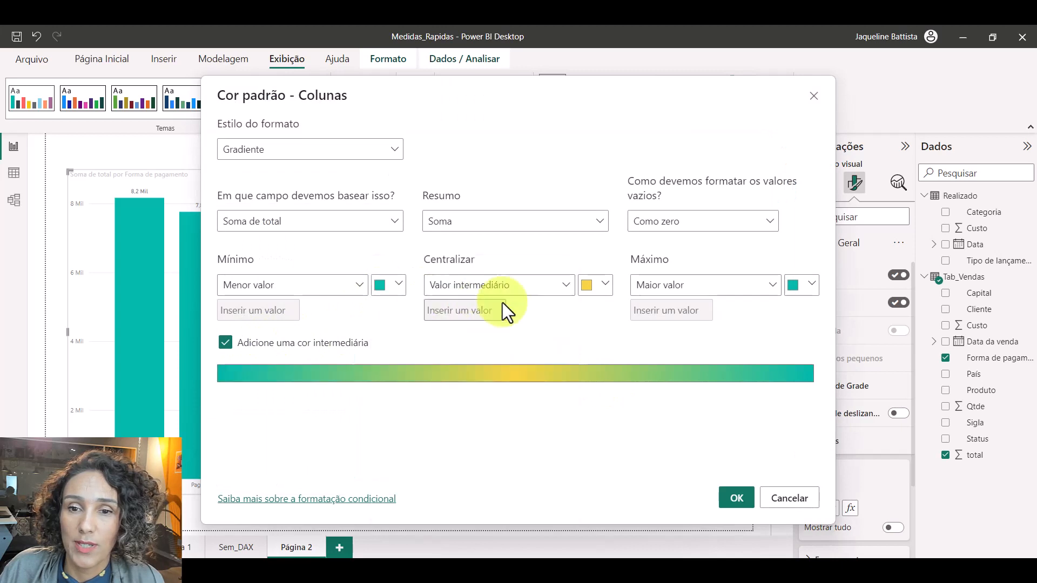
Set the columns' gradient to a lighter teal for the middle value and dark teal for the highest value.
left_click(595, 285)
left_click(636, 362)
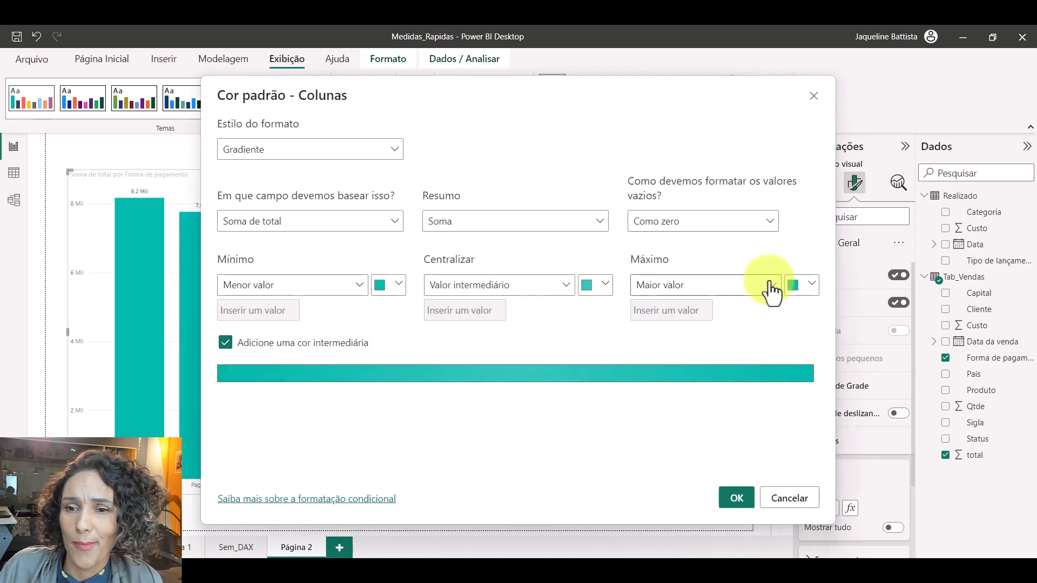
left_click(812, 285)
left_click(666, 401)
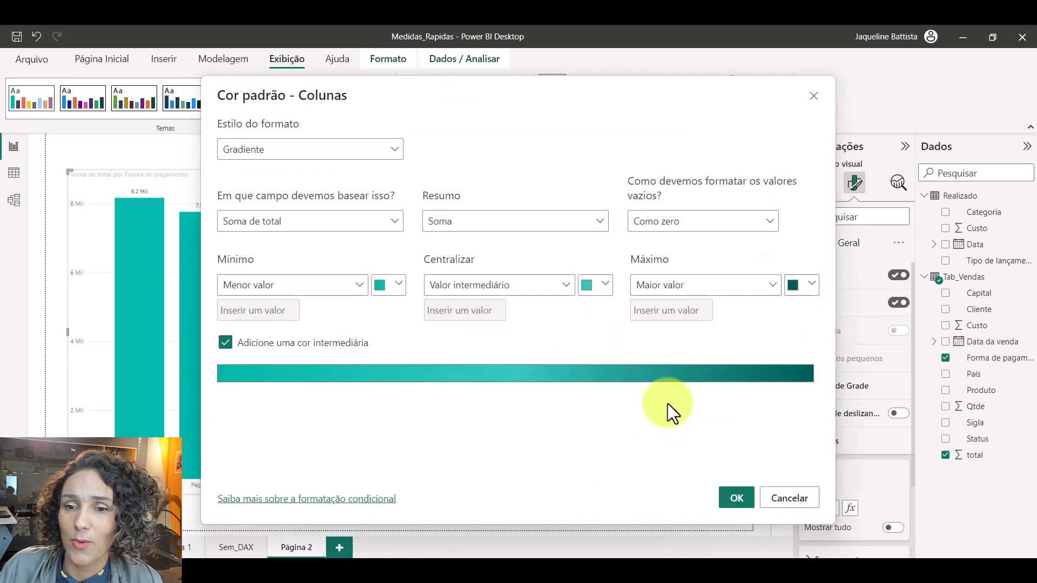
left_click(734, 498)
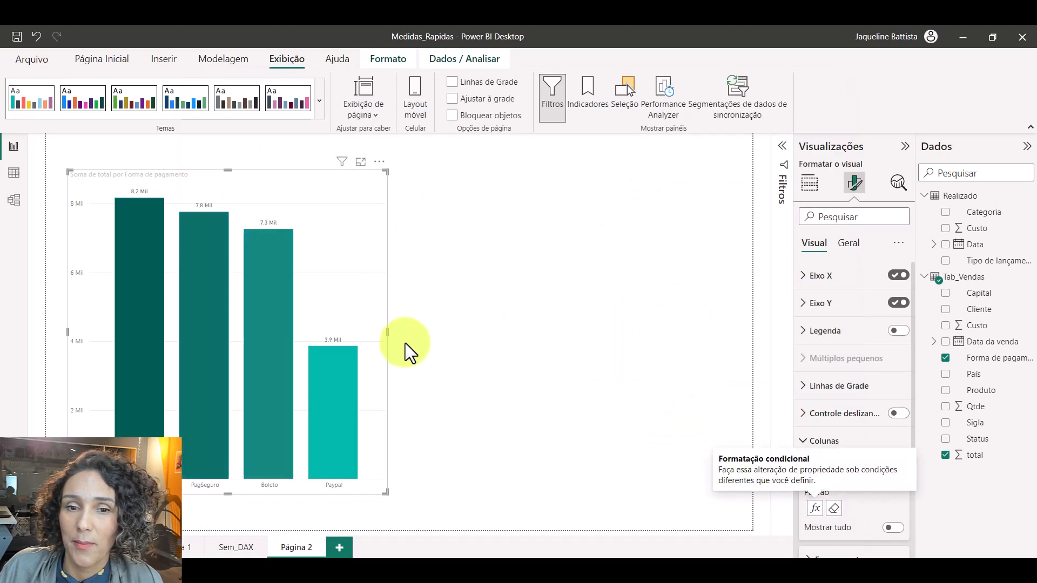
Widen the column chart towards the middle of the page and turn off its Y axis.
left_click_drag(388, 335, 489, 340)
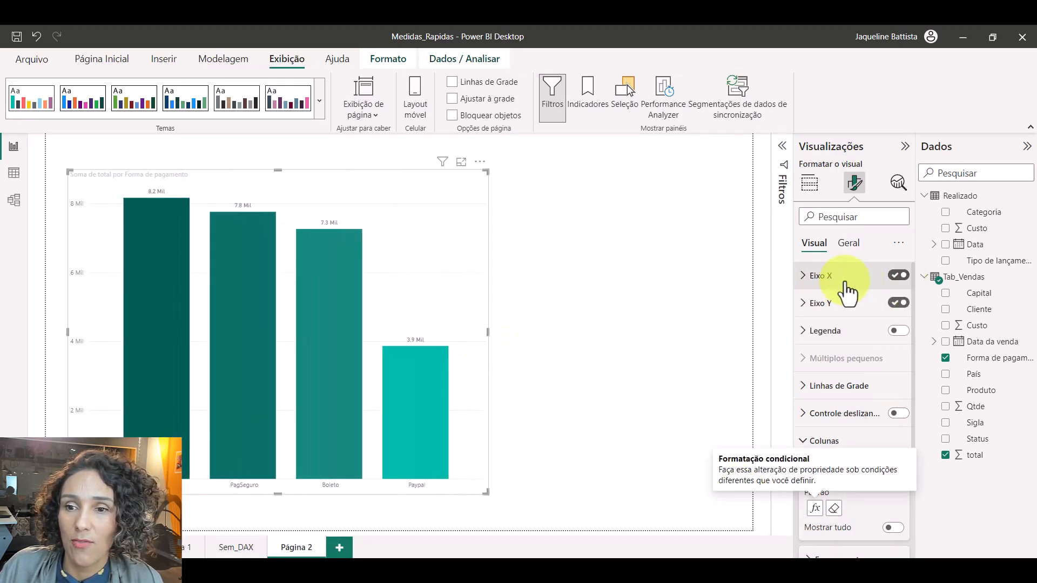
left_click(821, 277)
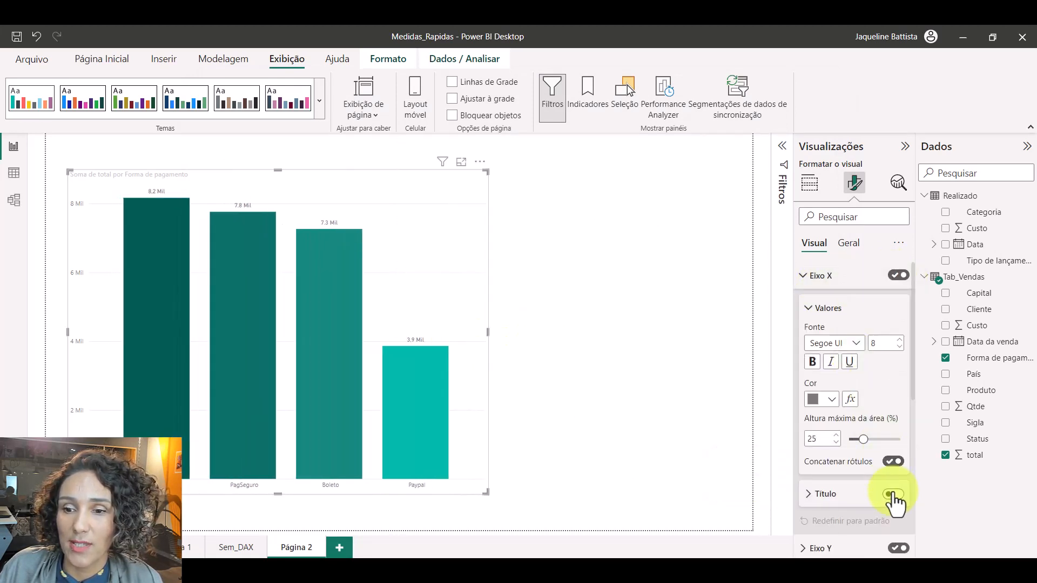
left_click(805, 277)
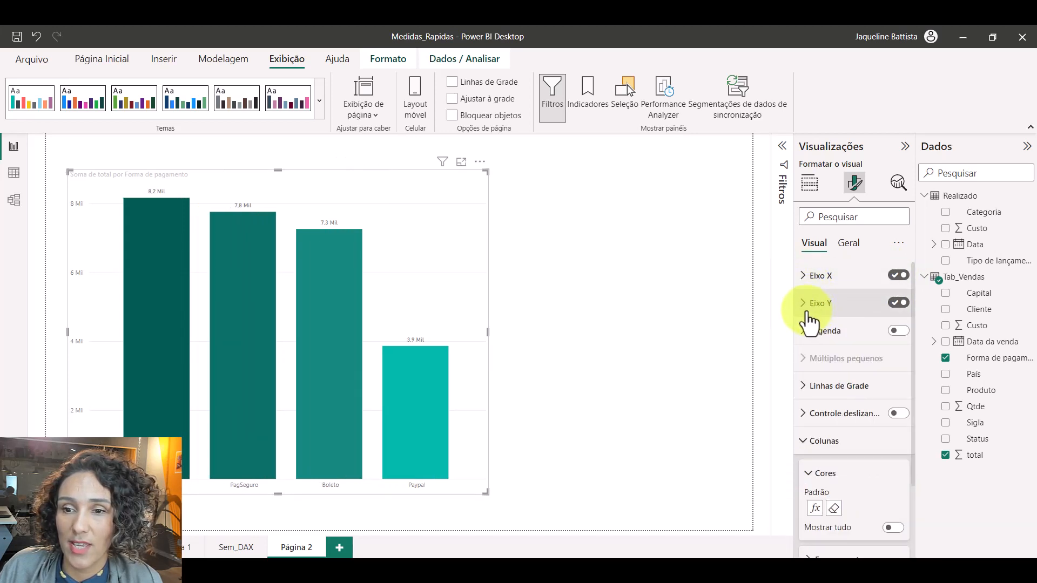
left_click(804, 312)
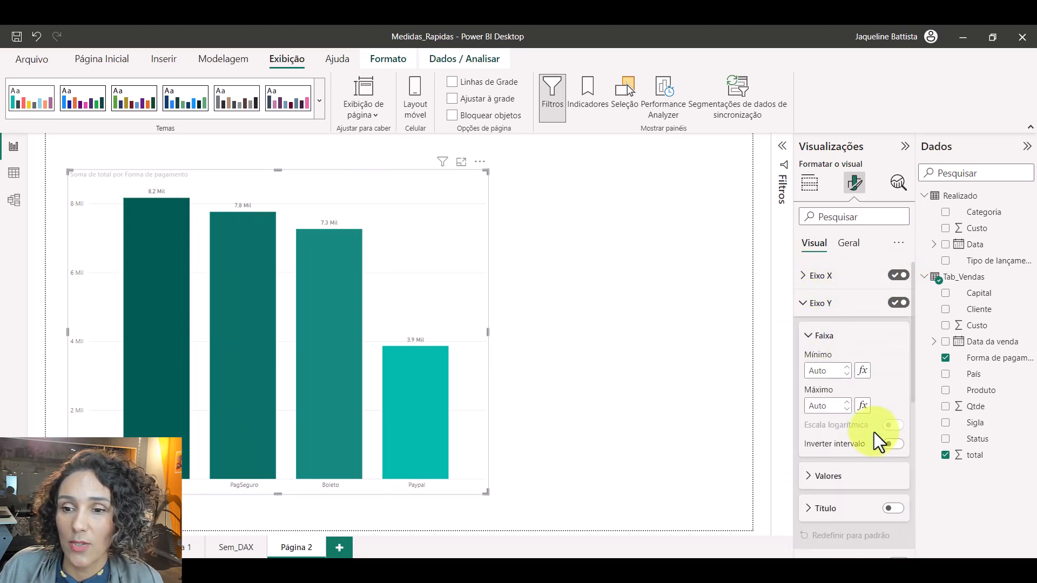
left_click(898, 304)
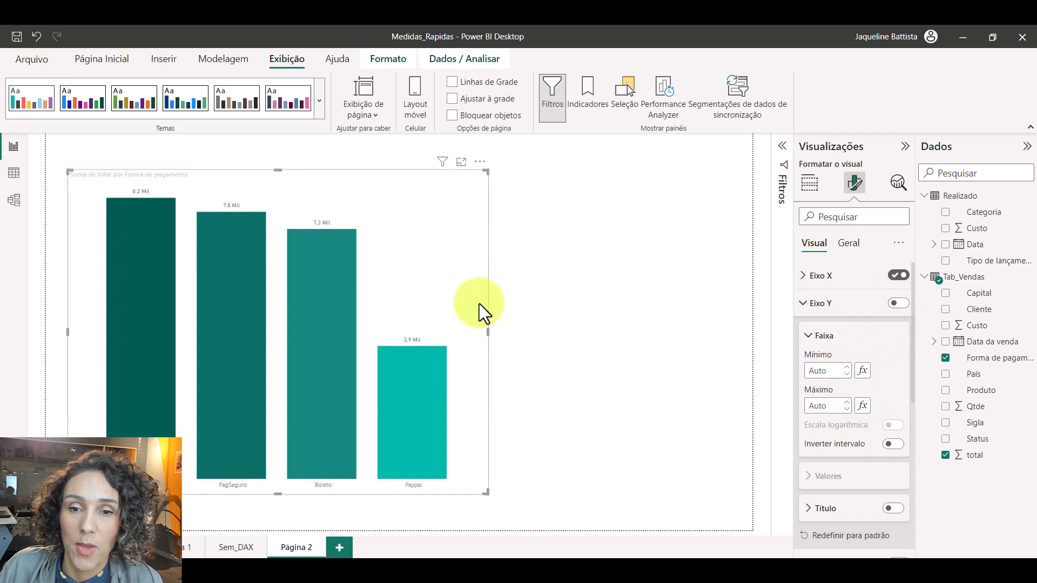
Lower the column chart's top edge slightly to leave more free space above it.
left_click(569, 300)
left_click(394, 240)
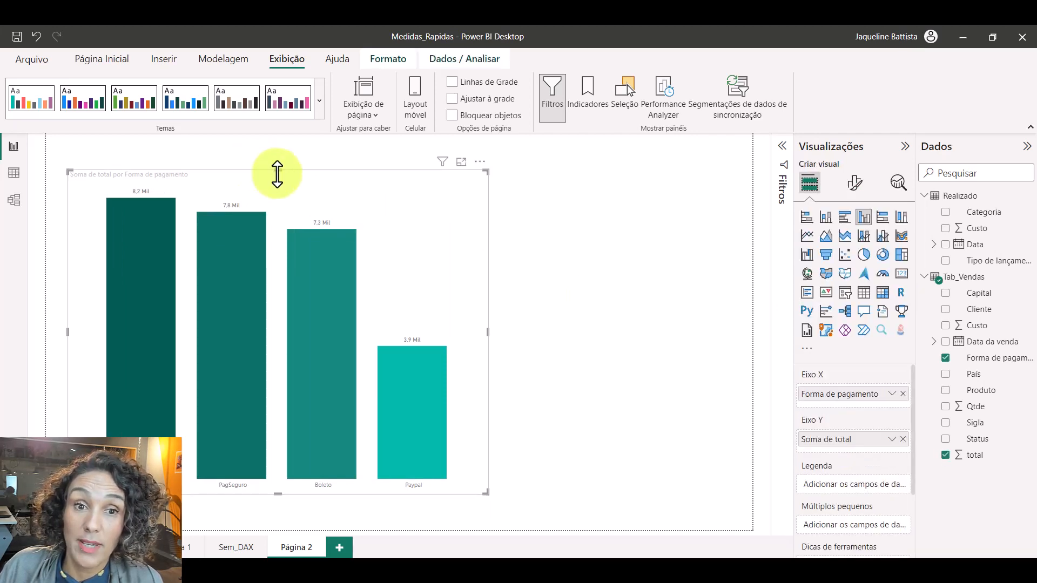
left_click_drag(276, 168, 278, 192)
Insert a pie chart beside the column chart showing Qtde by Status from Tab_Vendas.
left_click(585, 225)
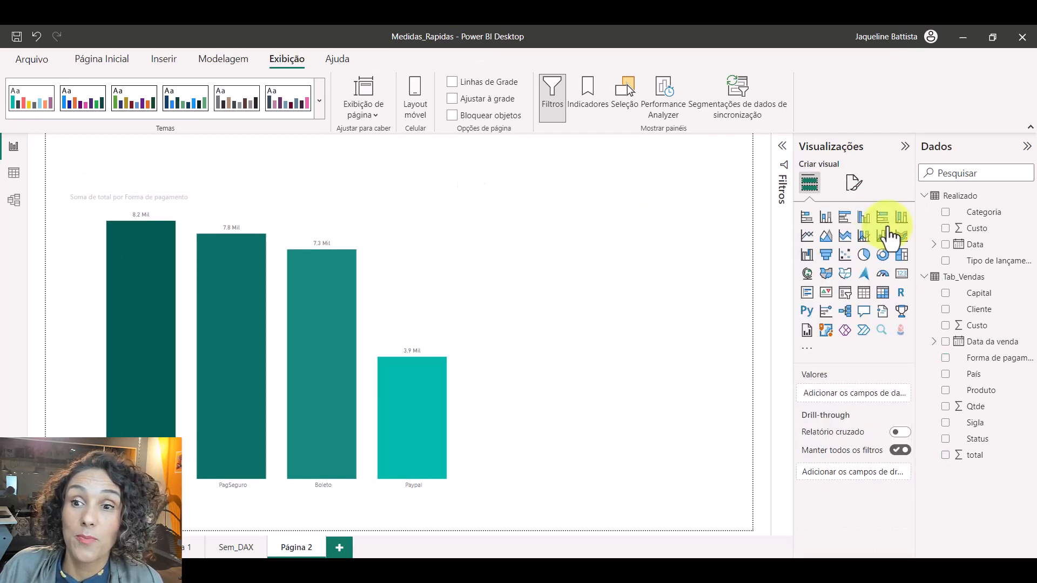
left_click(863, 254)
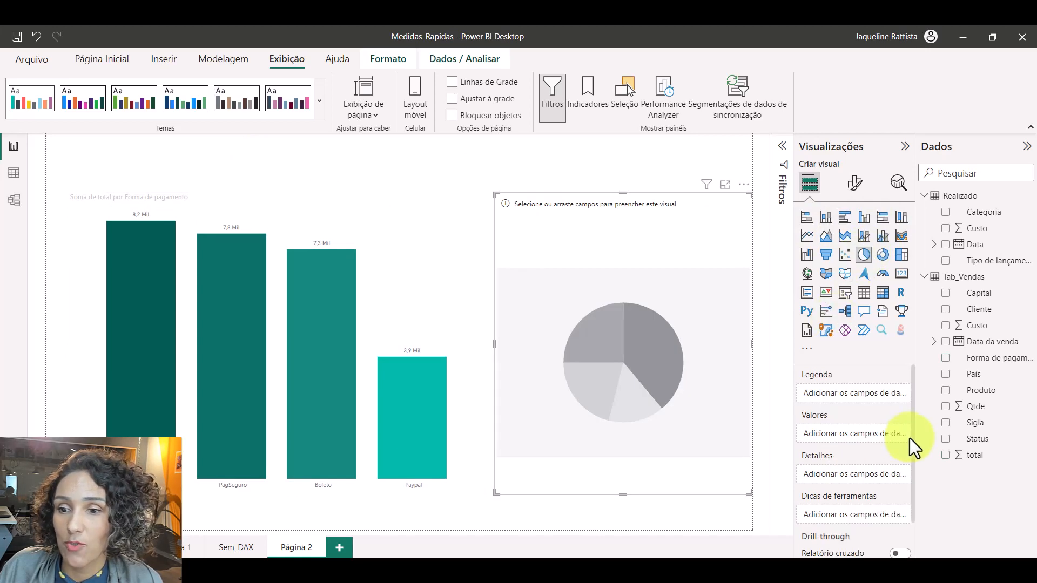
left_click(945, 406)
left_click(946, 439)
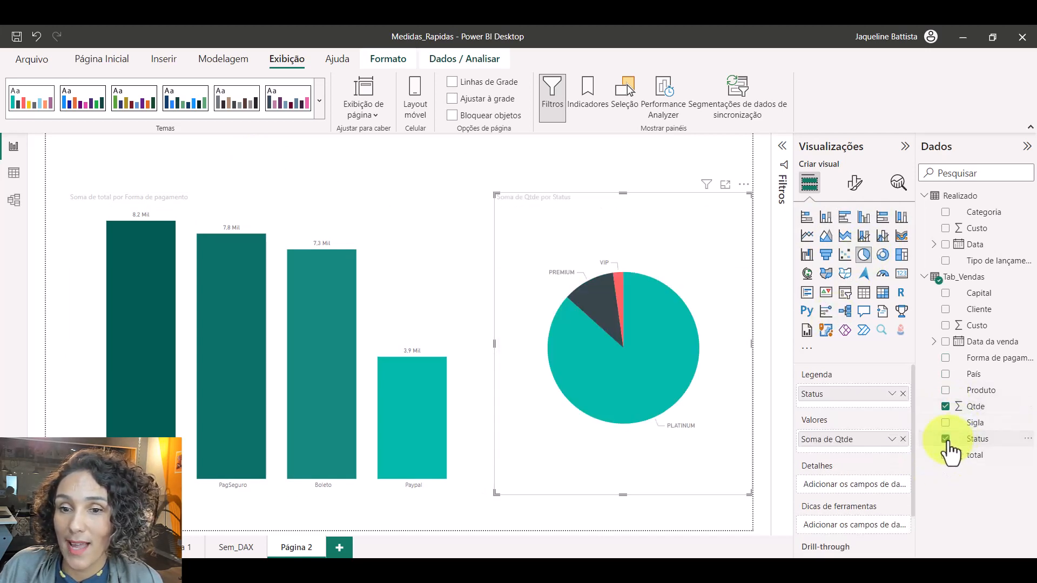
Set the pie chart's detail label content to "Categoria, percentual do total".
left_click(854, 183)
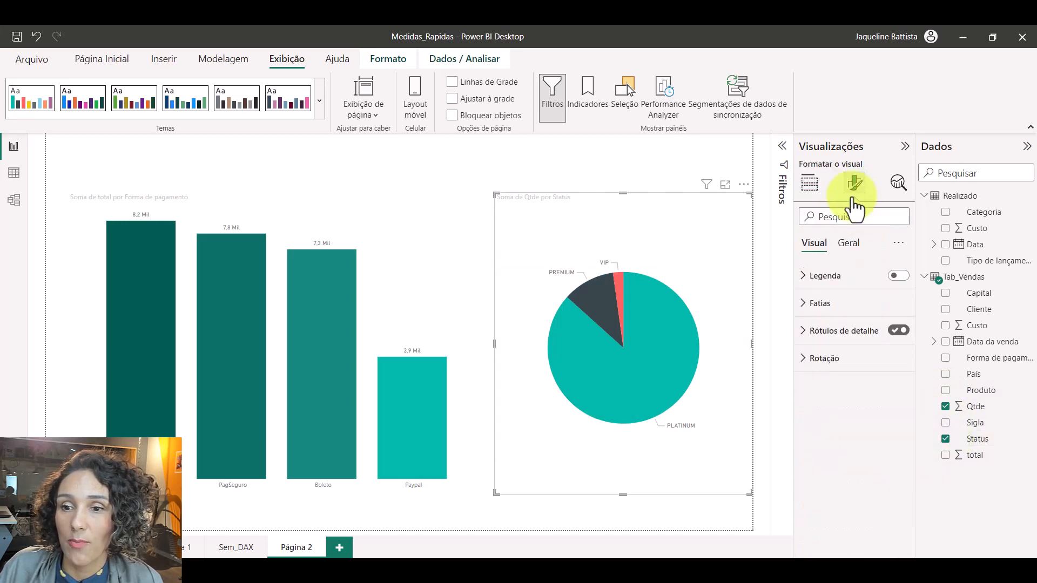
left_click(817, 331)
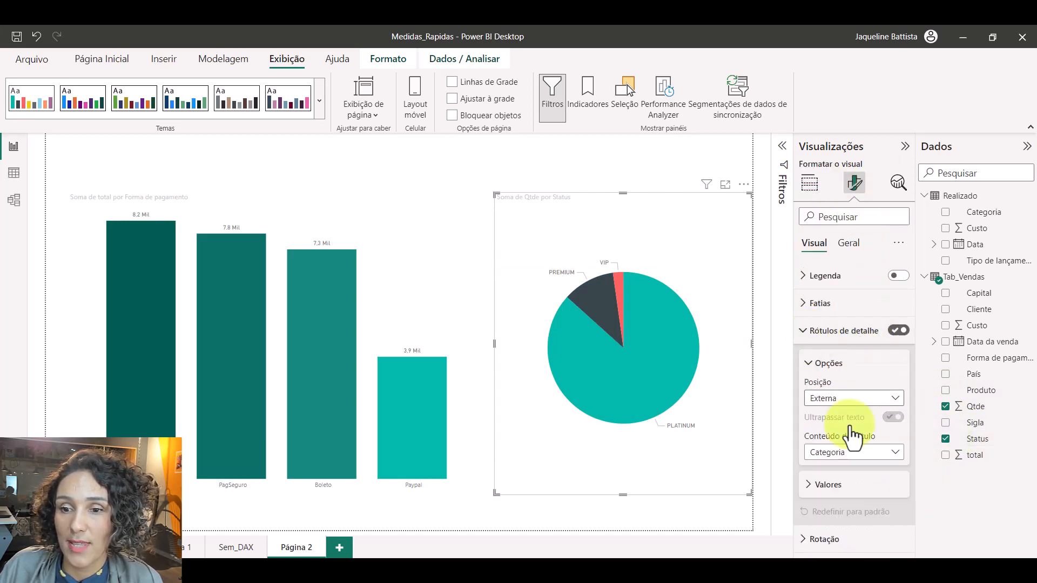
left_click(872, 458)
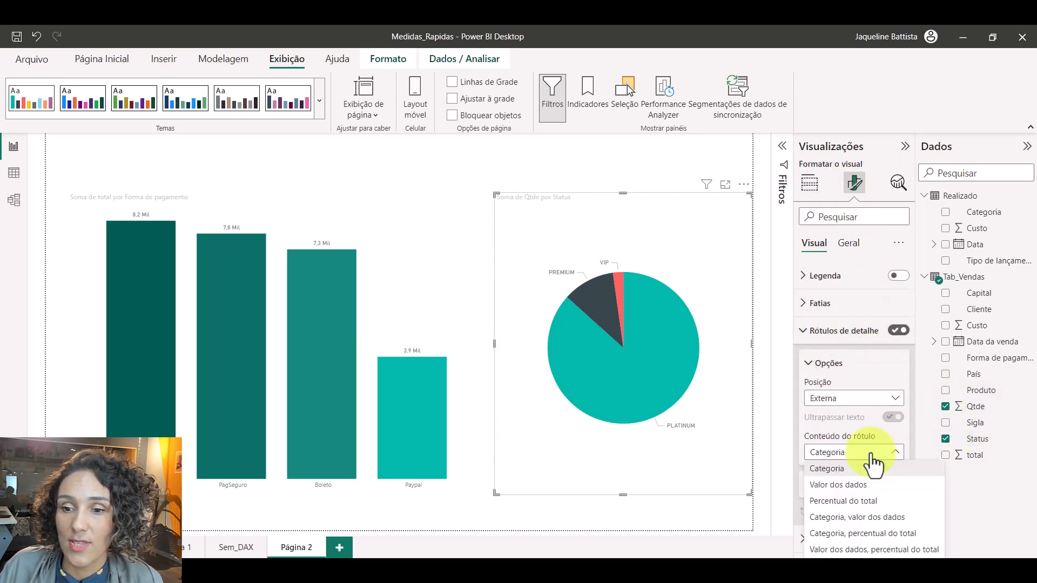
left_click(886, 533)
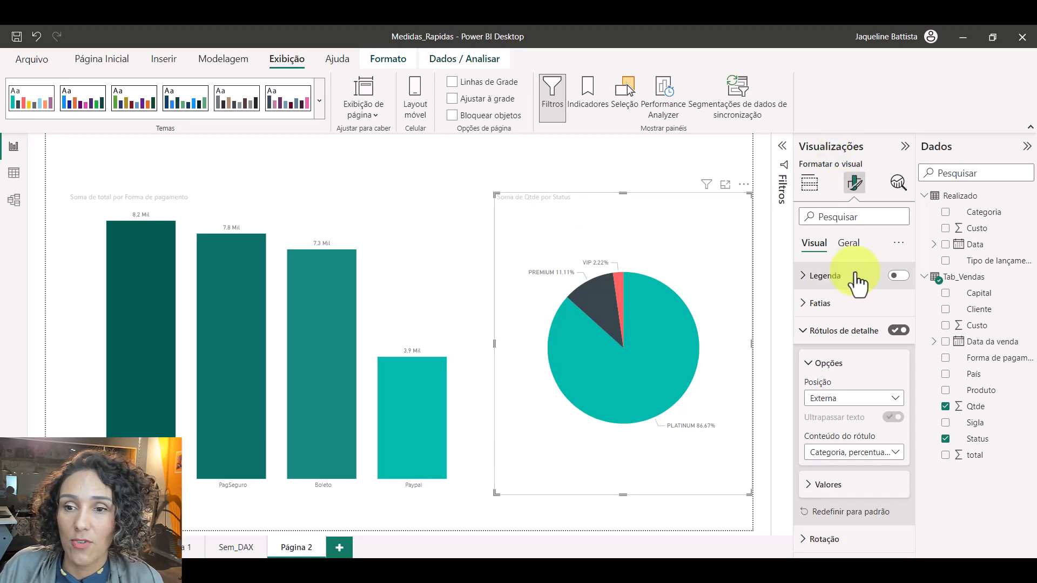
left_click(821, 331)
Turn on the shadow effect (Sombra) for both the pie chart and the column chart.
left_click(848, 243)
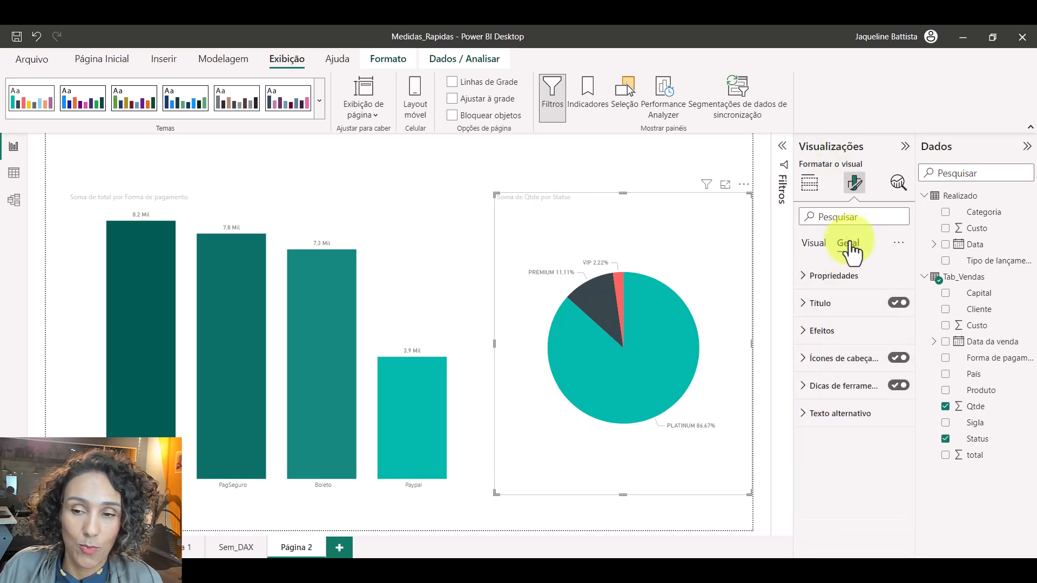
left_click(821, 332)
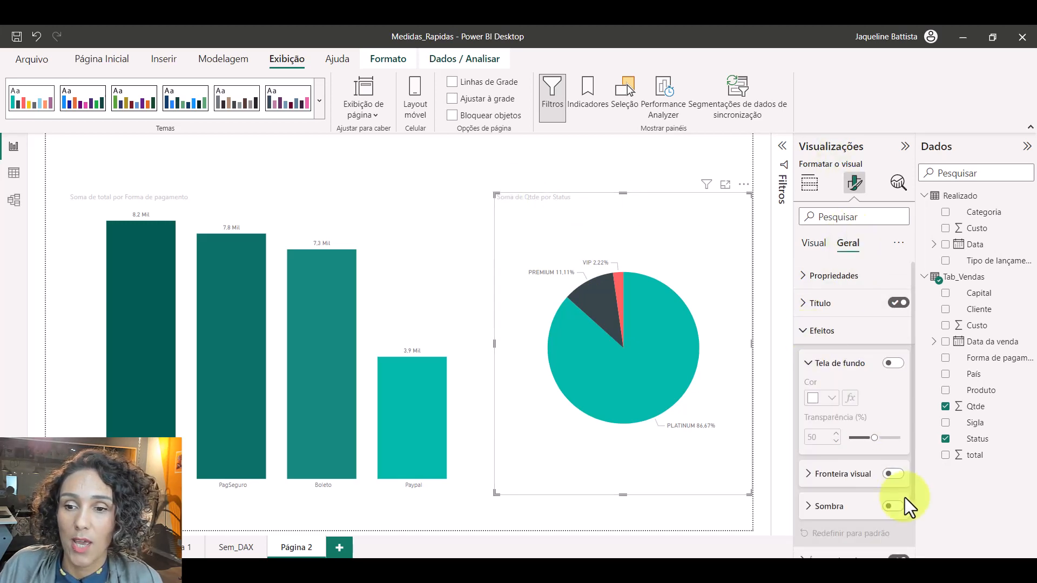
left_click(890, 508)
left_click(429, 257)
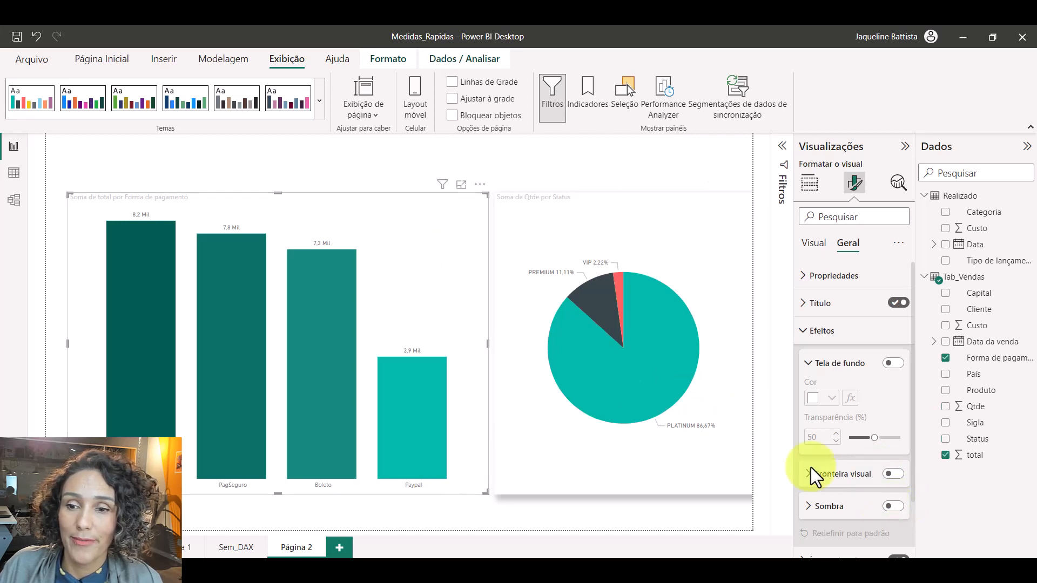
left_click(893, 507)
Shift the charts slightly left and widen the pie chart, keeping a narrow gap between the two.
left_click_drag(486, 224, 456, 210)
left_click(535, 206)
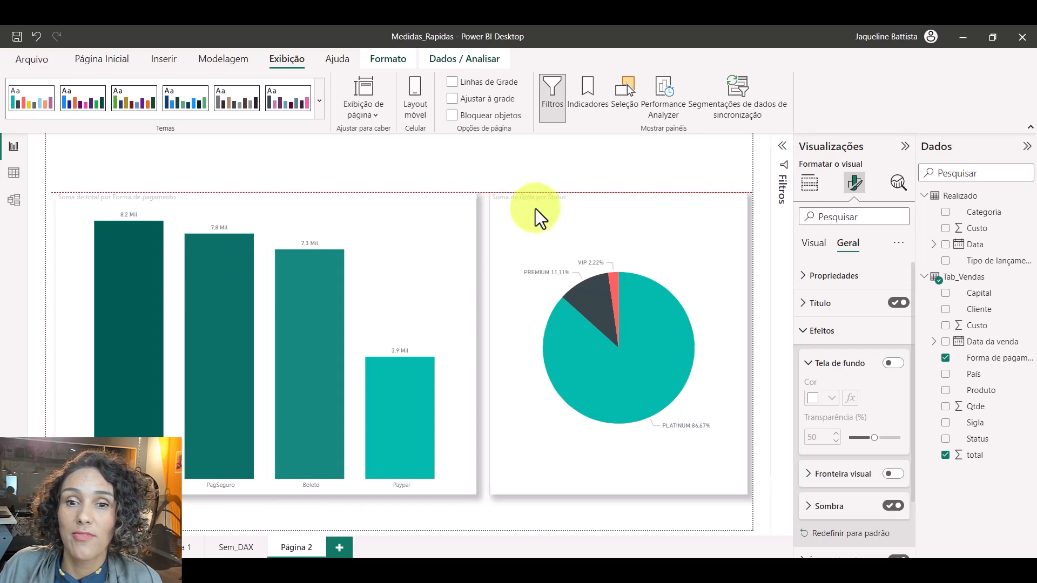
left_click_drag(494, 341, 488, 351)
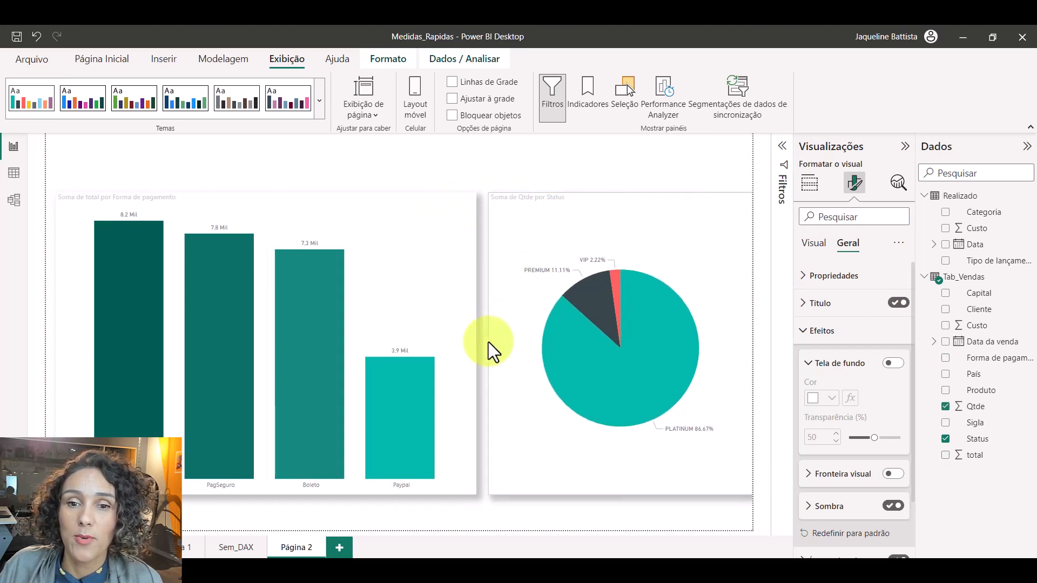
left_click(318, 167)
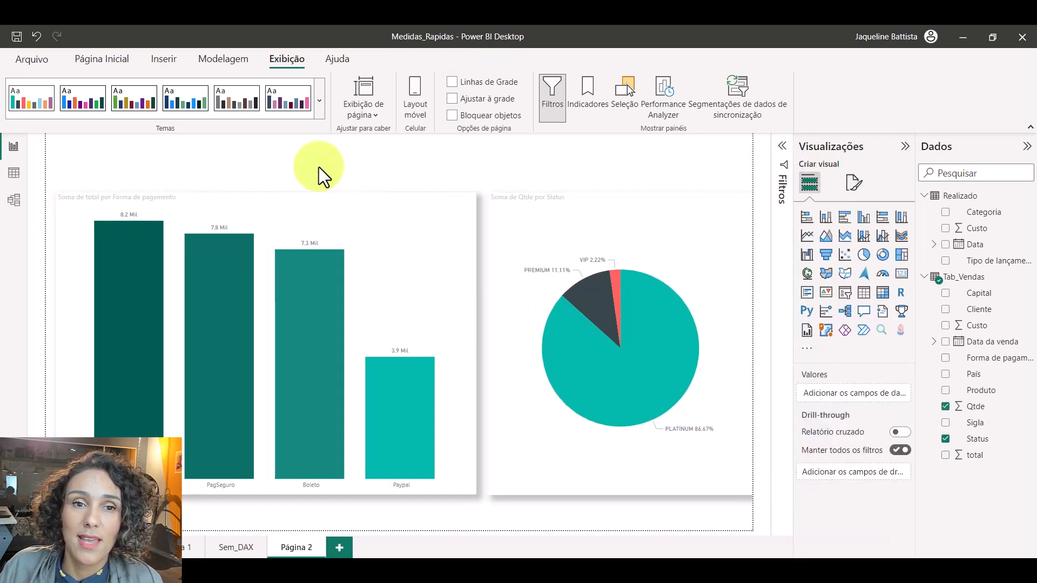
left_click(119, 58)
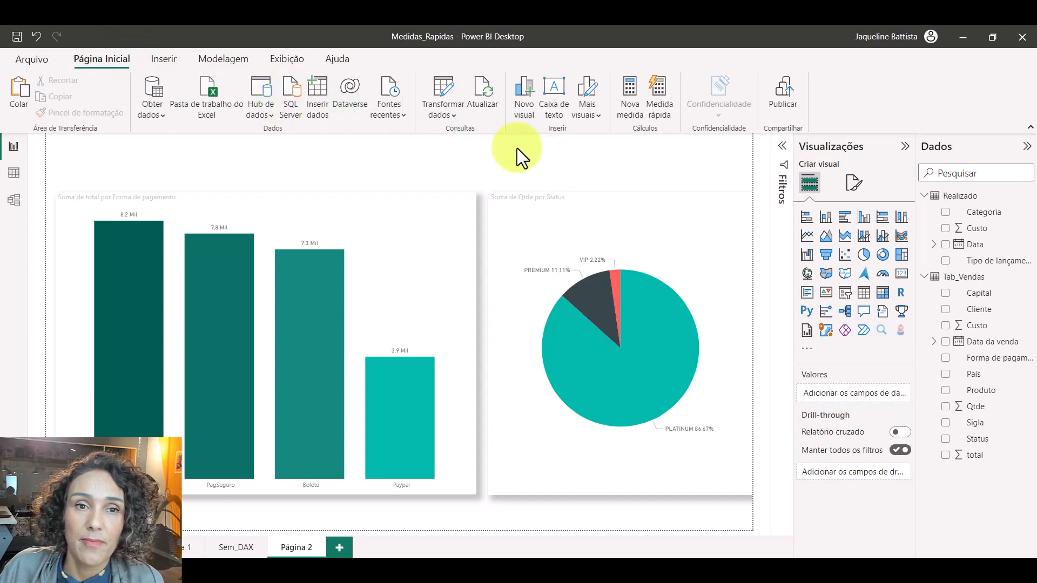
left_click(165, 56)
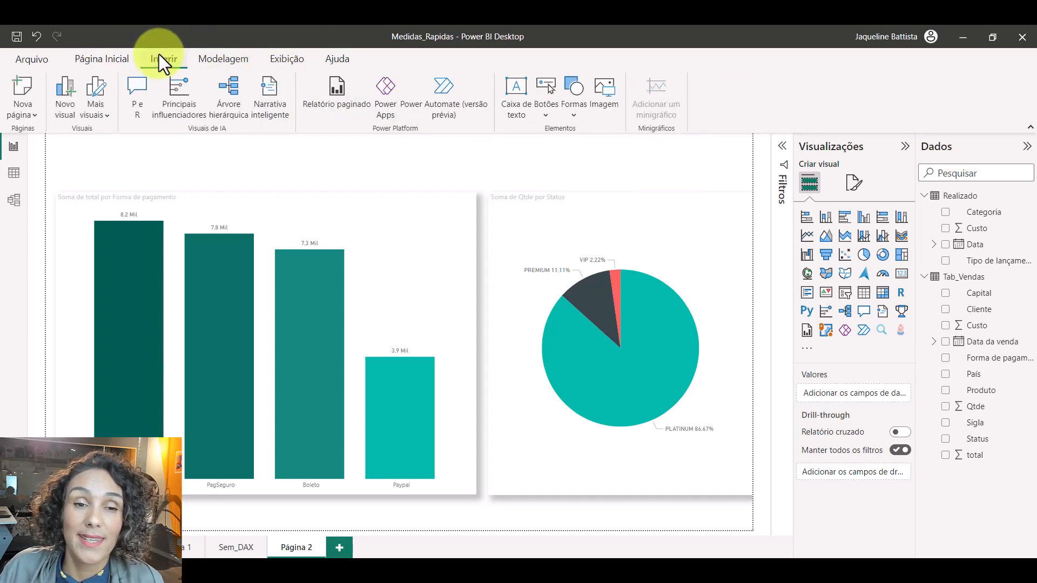
Generate a text summary (Resumir) of the column chart, move it to the page's upper-left corner and widen it.
left_click(297, 200)
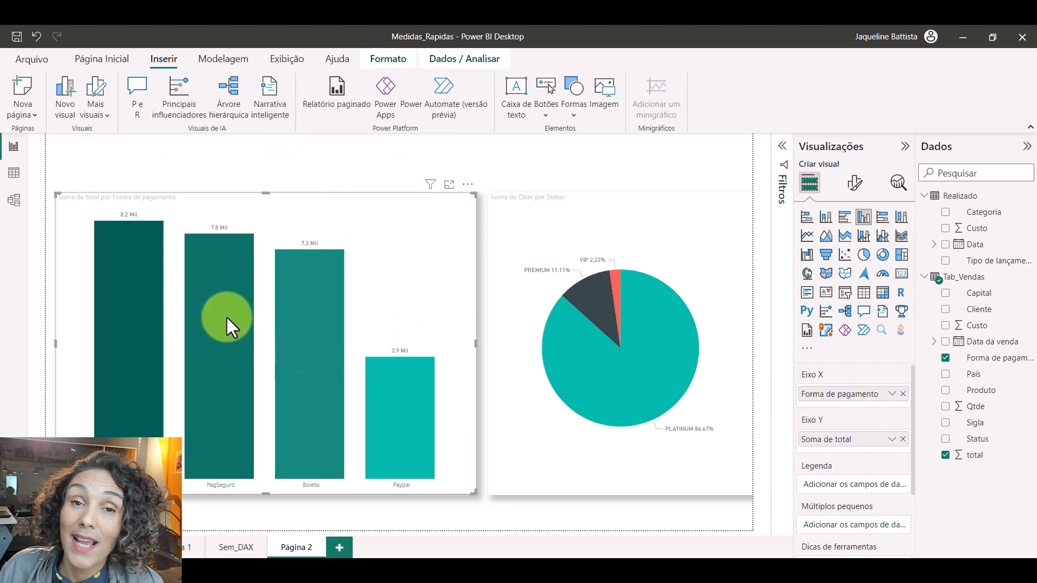
right_click(232, 303)
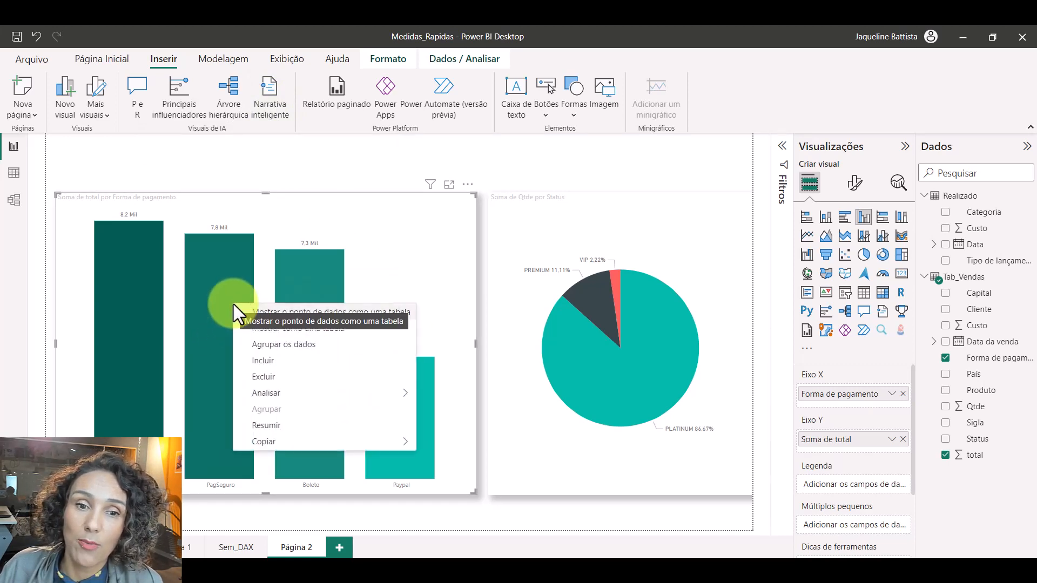
left_click(304, 429)
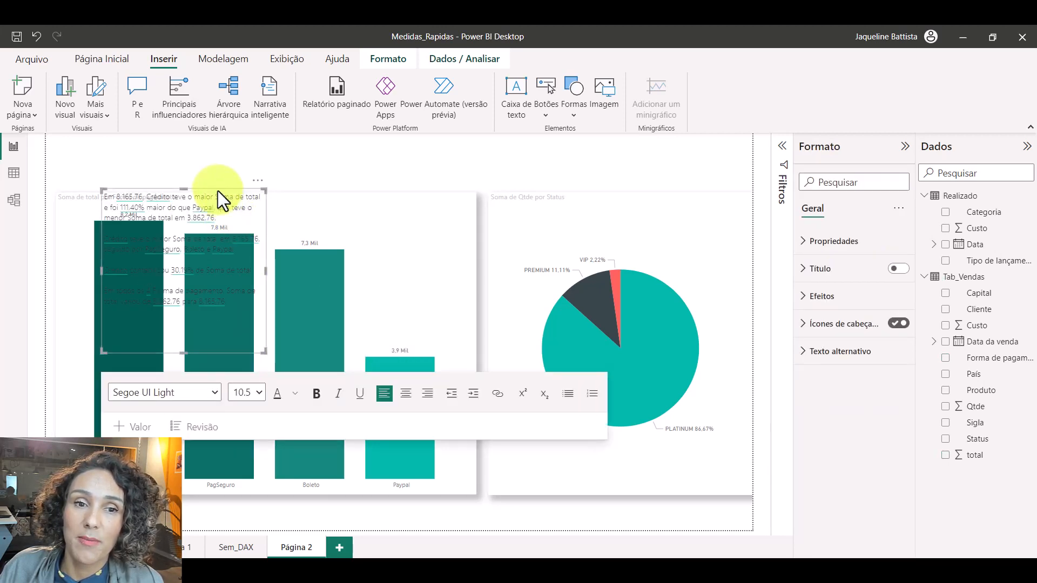
left_click_drag(218, 190, 168, 139)
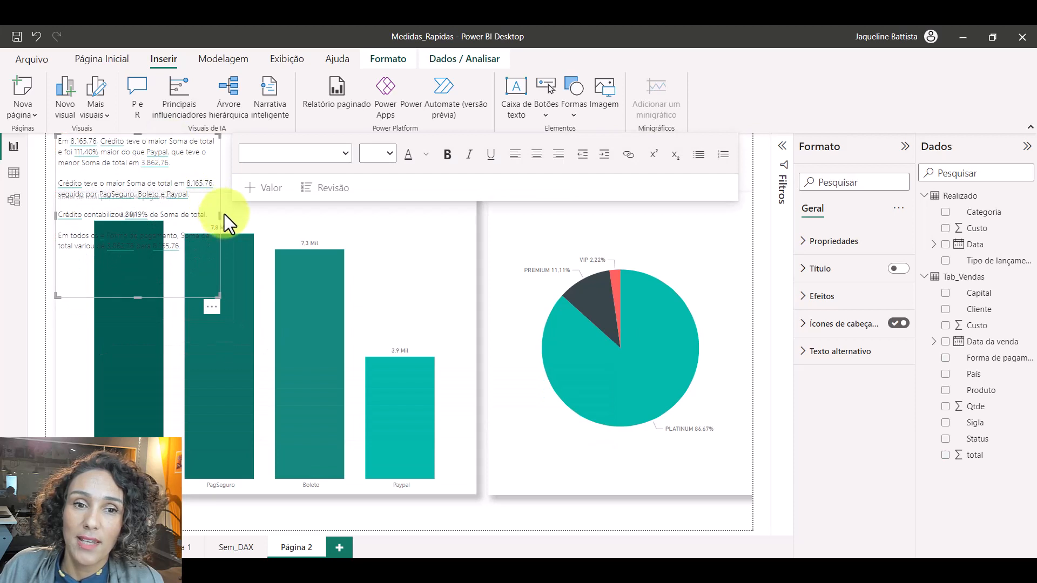
left_click_drag(220, 213, 429, 219)
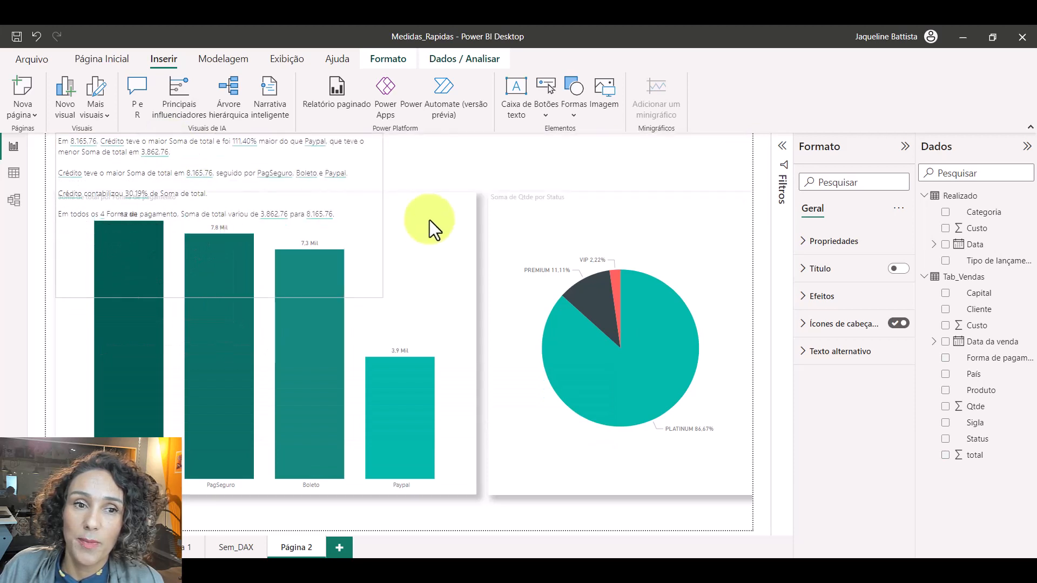
Lower the column chart's top edge and fit the summary text box's height to the space above the chart.
left_click(241, 302)
left_click_drag(243, 296, 271, 243)
left_click(252, 210)
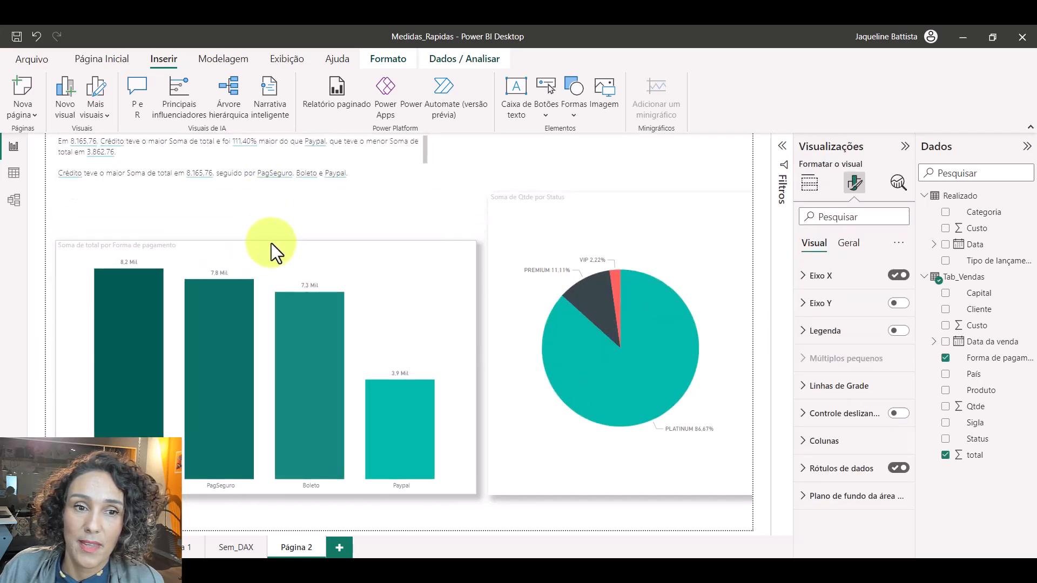
left_click(226, 182)
left_click_drag(240, 192, 245, 219)
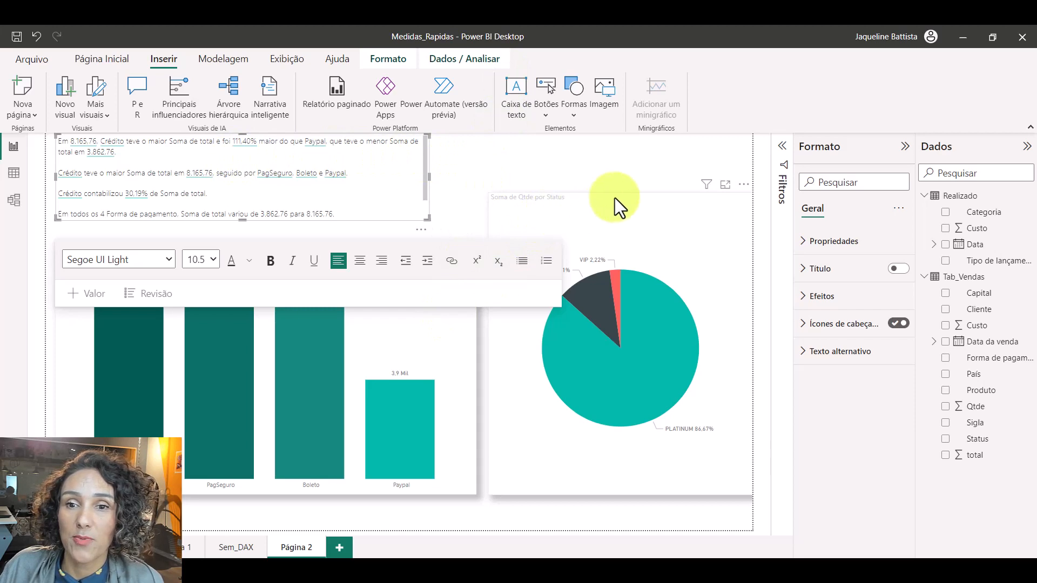
Lower the pie chart's top edge and generate a slightly taller text summary (Resumir) of it in the space above.
left_click_drag(619, 195, 626, 250)
right_click(660, 371)
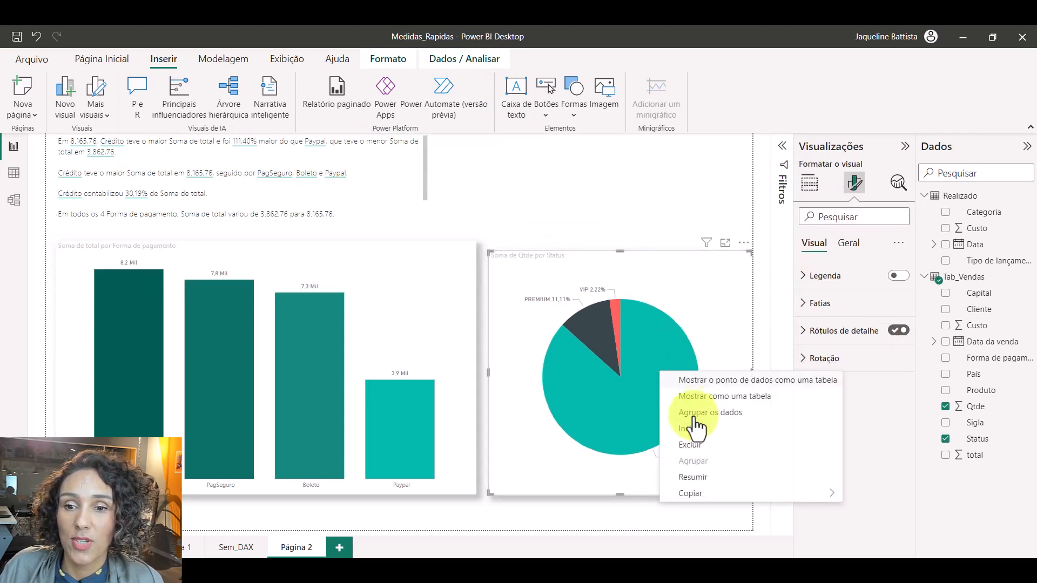
left_click(703, 476)
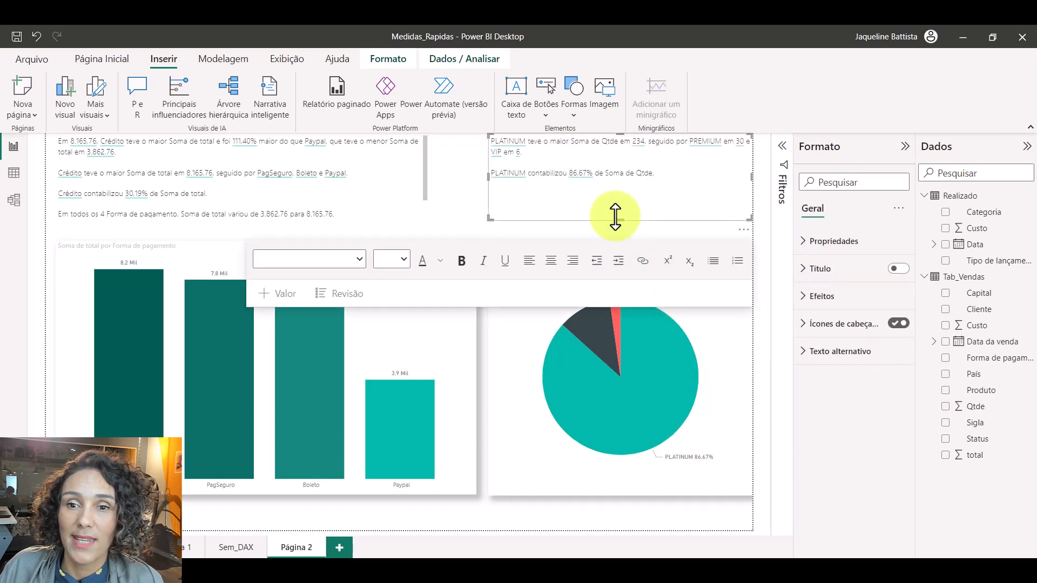
left_click_drag(616, 216, 621, 232)
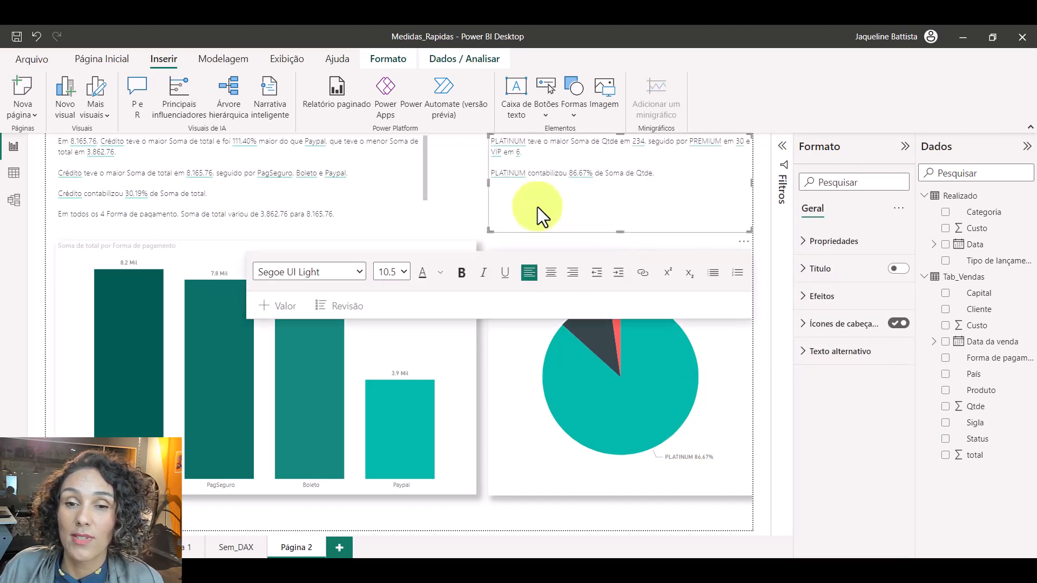
left_click(427, 174)
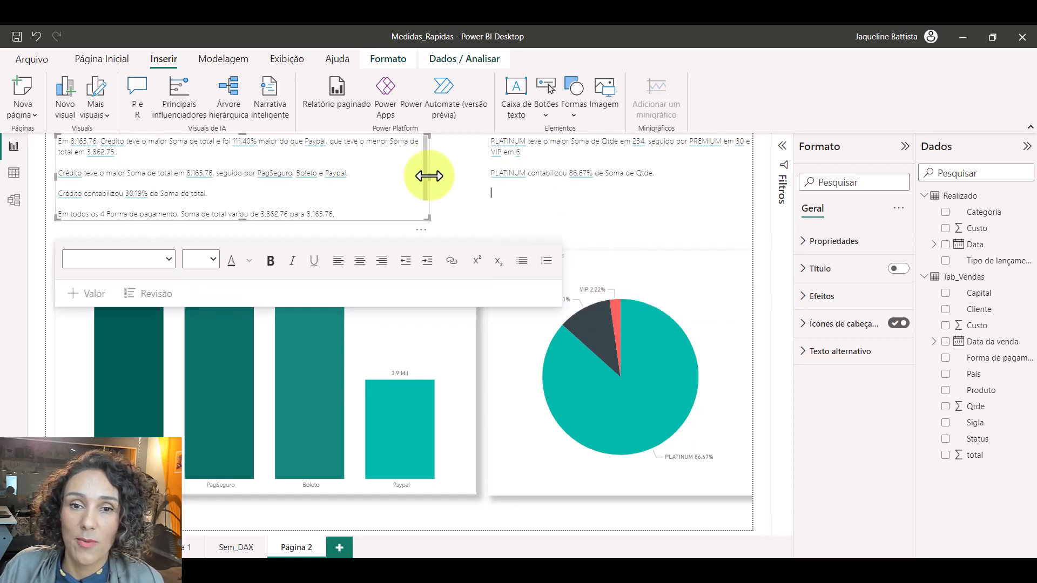
Widen the column chart's summary text box to nearly the chart's right edge and deselect it.
left_click_drag(429, 175, 471, 177)
left_click(416, 232)
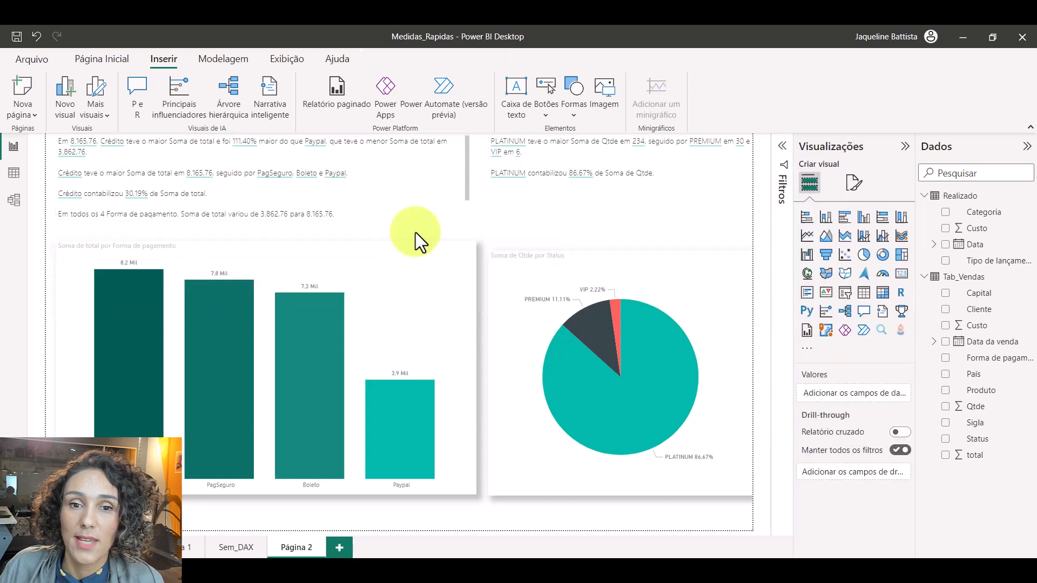
Check how the summaries respond when filtering by the Paypal, PagSeguro and Boleto columns and the PLATINUM slice, clearing each filter.
left_click(403, 426)
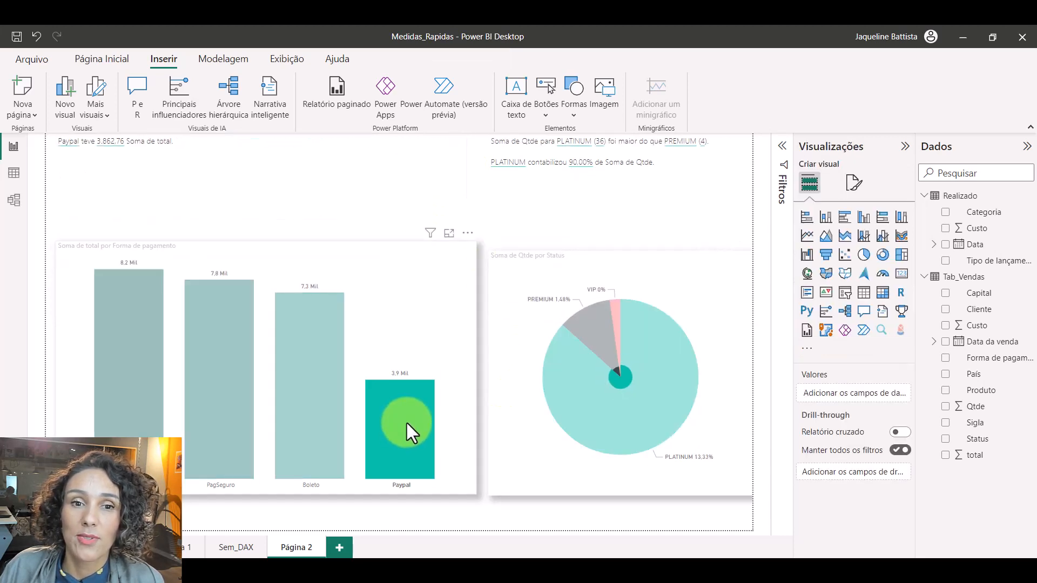
left_click(229, 334)
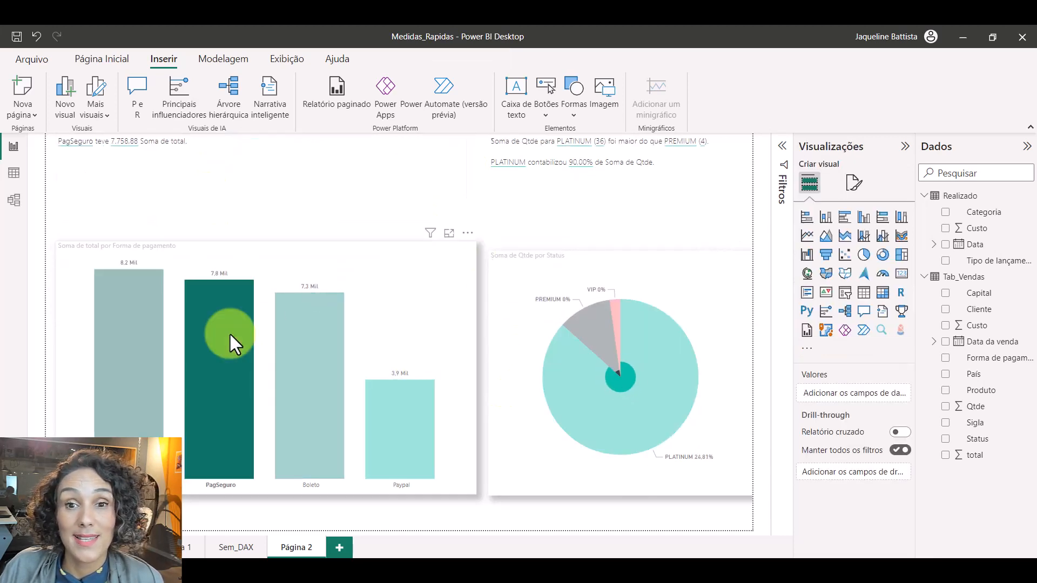
left_click(338, 355)
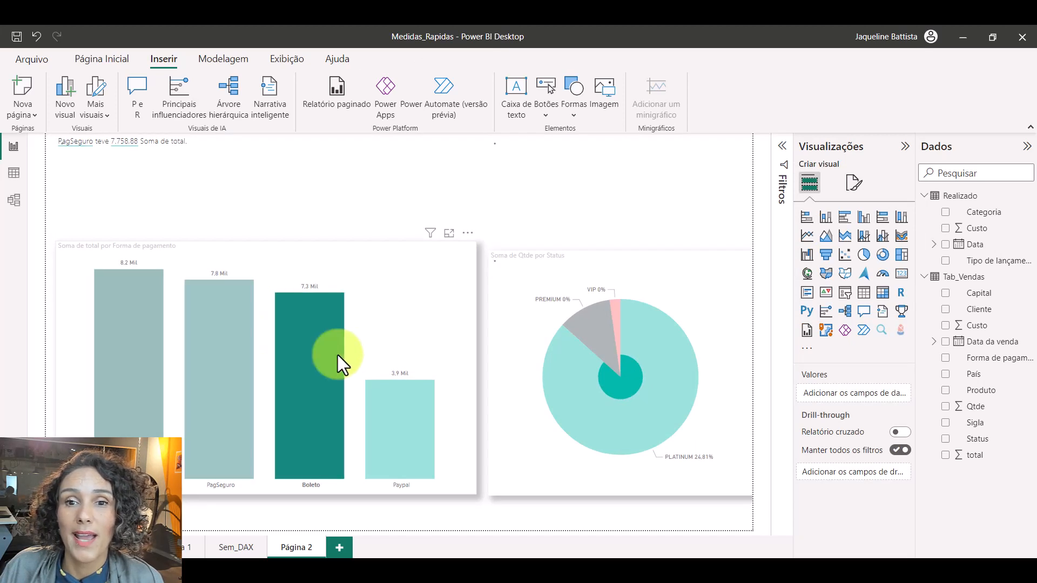
left_click(474, 309)
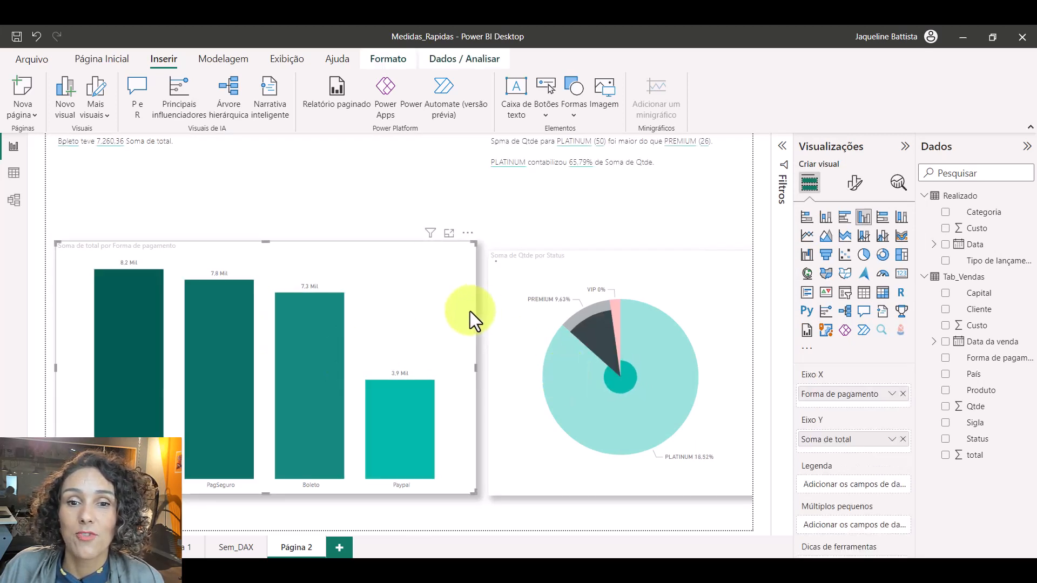
left_click(566, 373)
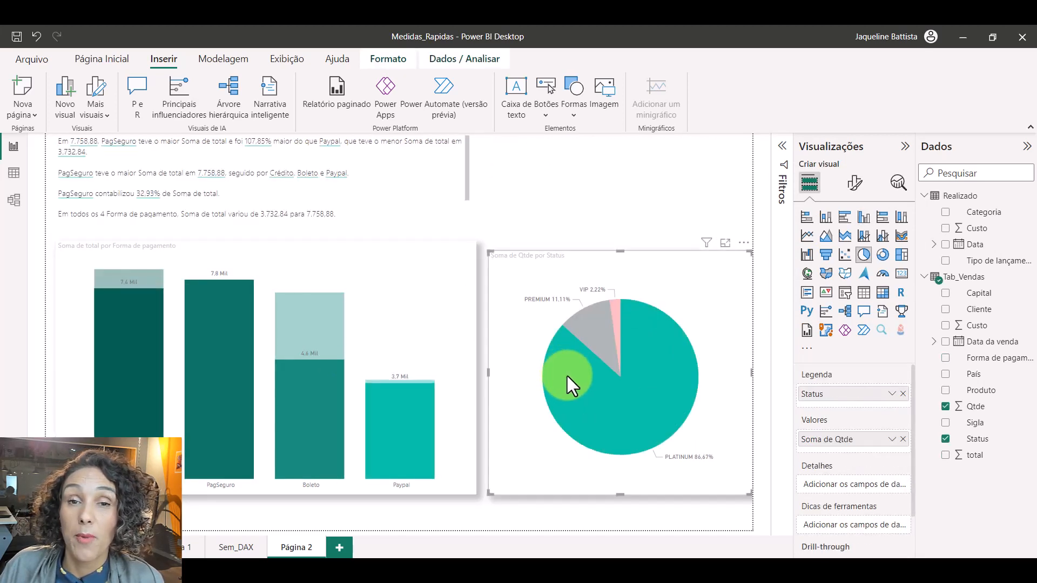
left_click(567, 376)
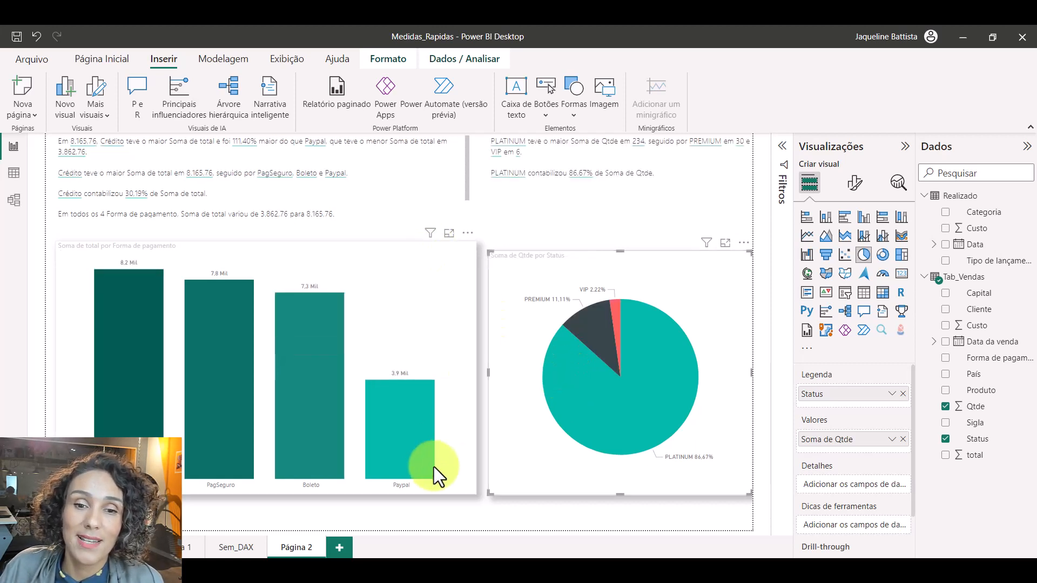
Analyse where the column chart's distribution is different and compare the Sigla result in absolute values and in proportions.
right_click(377, 449)
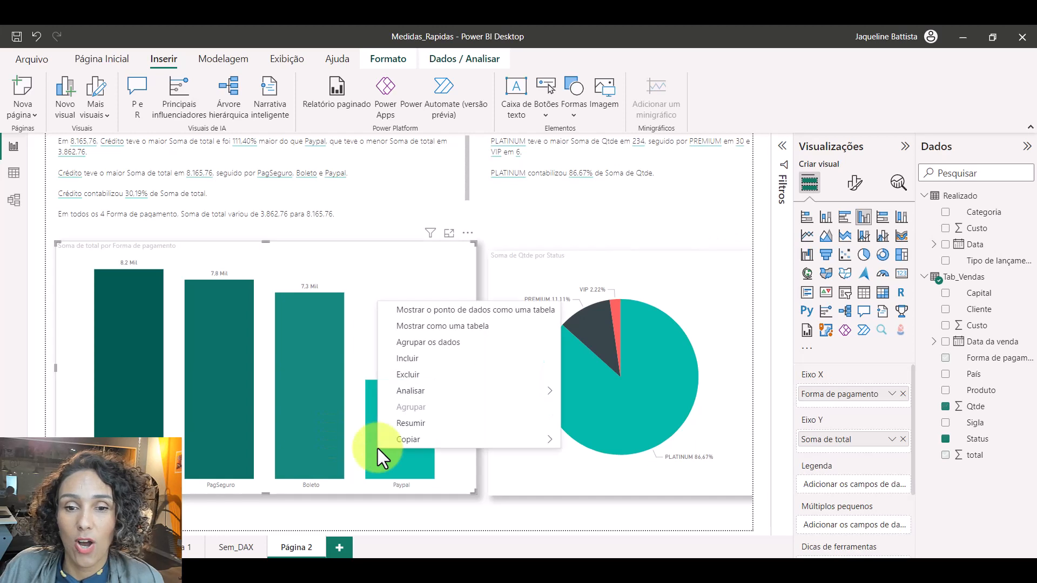
mouse_move(432, 401)
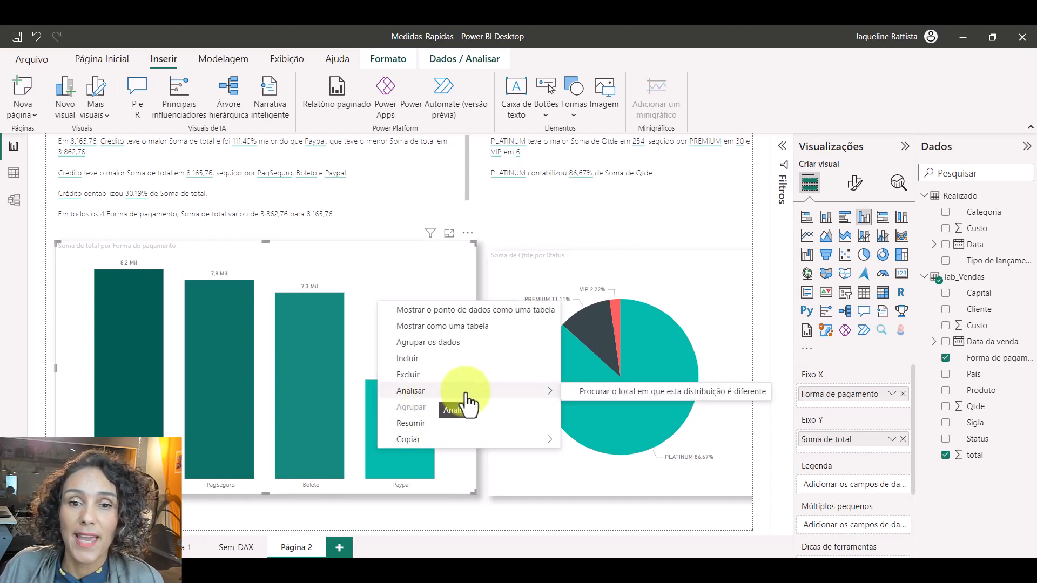
left_click(582, 396)
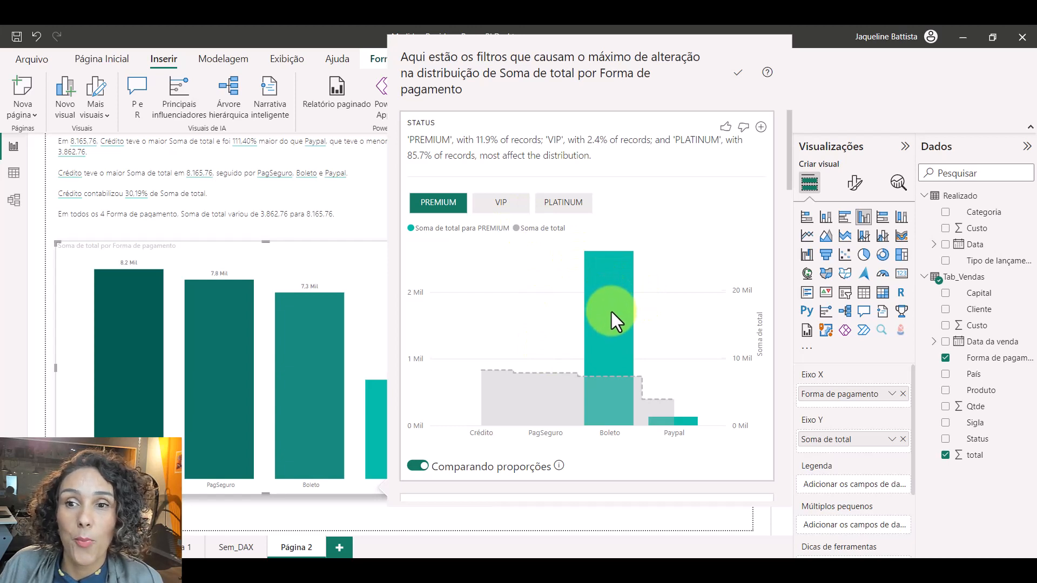
scroll(611, 312, "down", 5)
scroll(621, 308, "down", 1)
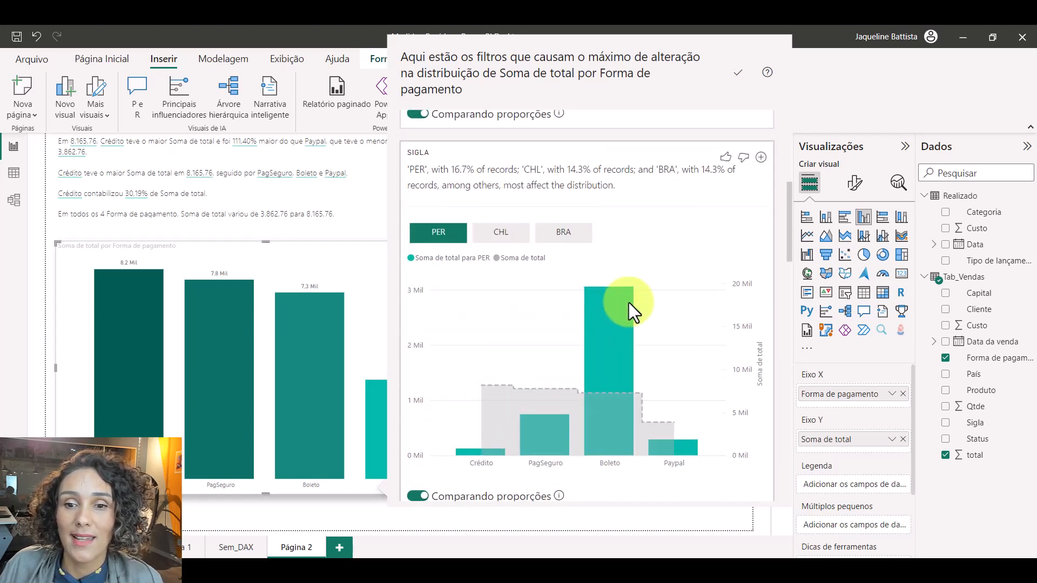
left_click(419, 496)
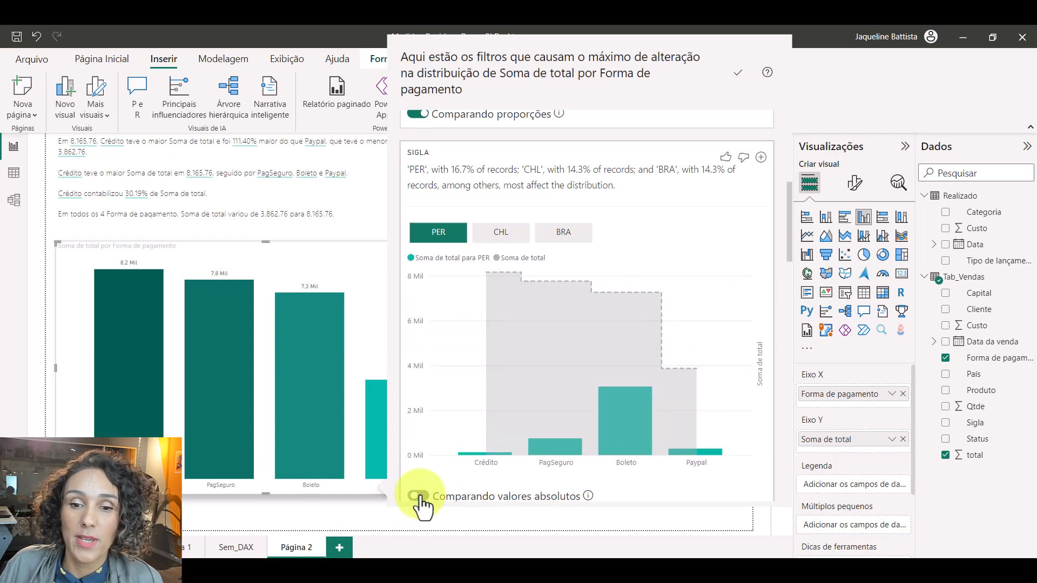
left_click(419, 496)
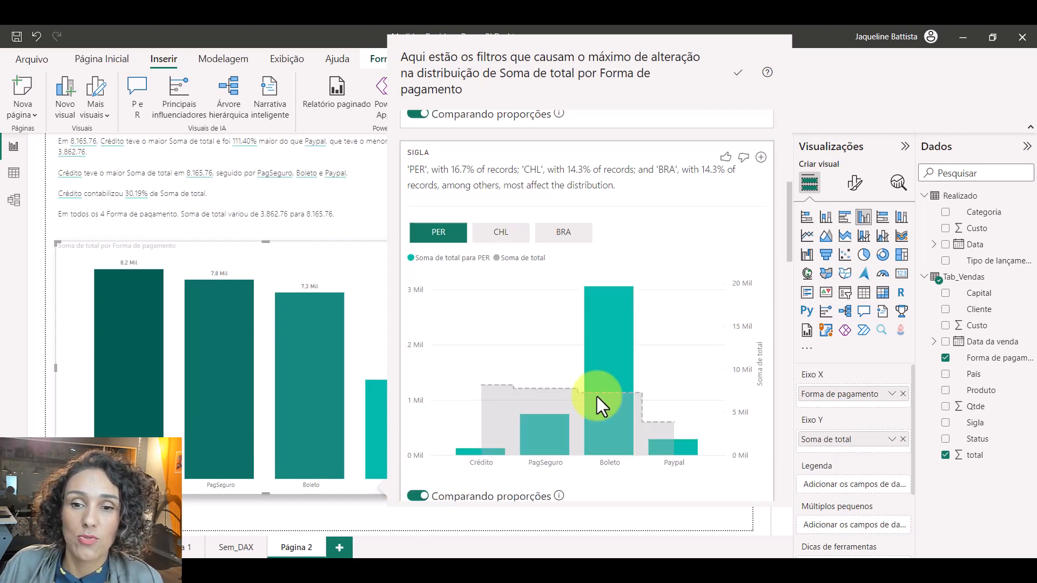
Show Brasil in the País analysis, add that comparison chart to the page and move it over the column chart's right part.
scroll(654, 336, "down", 6)
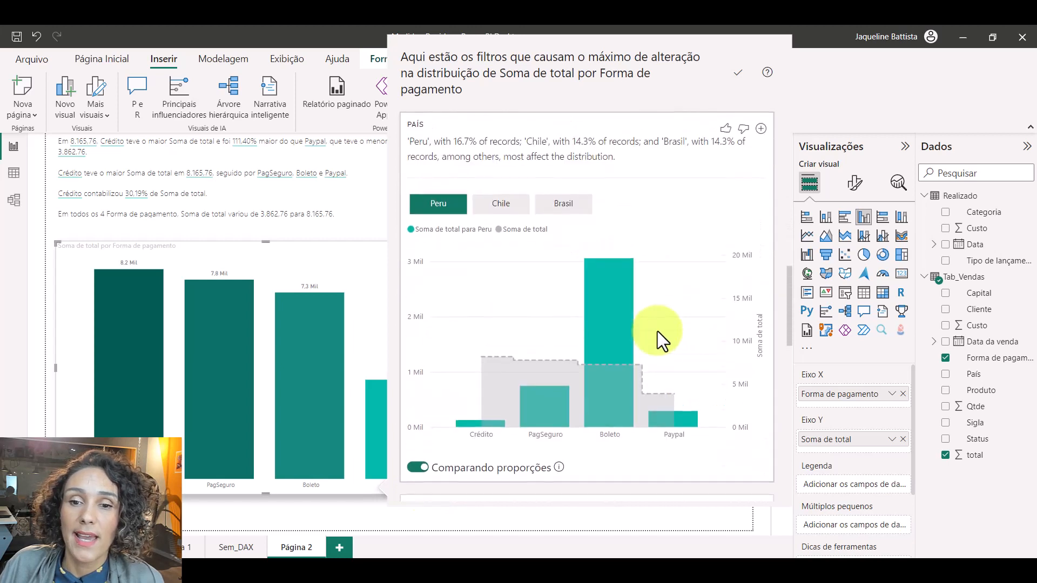
left_click(565, 204)
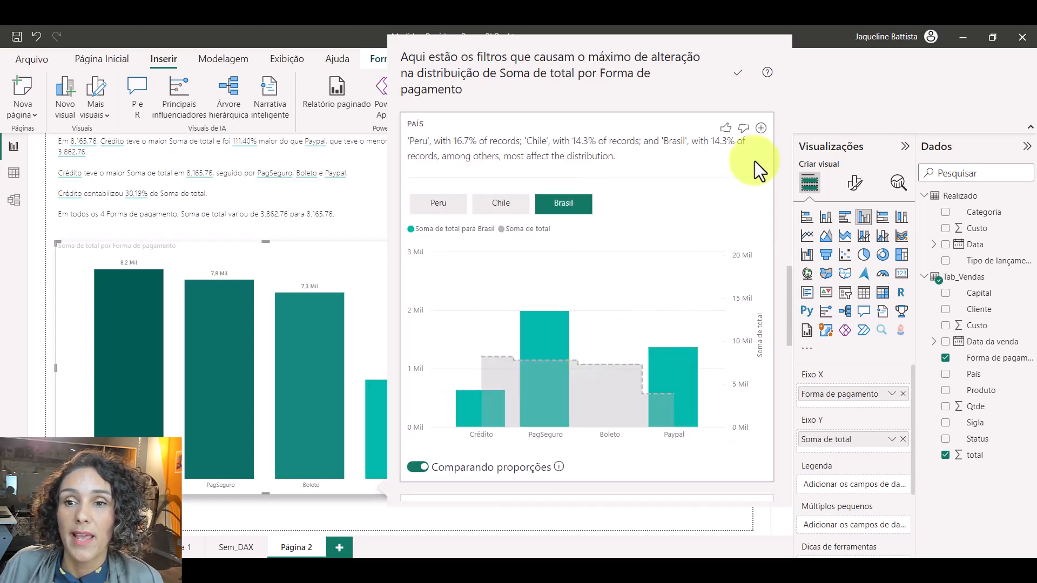
left_click(761, 129)
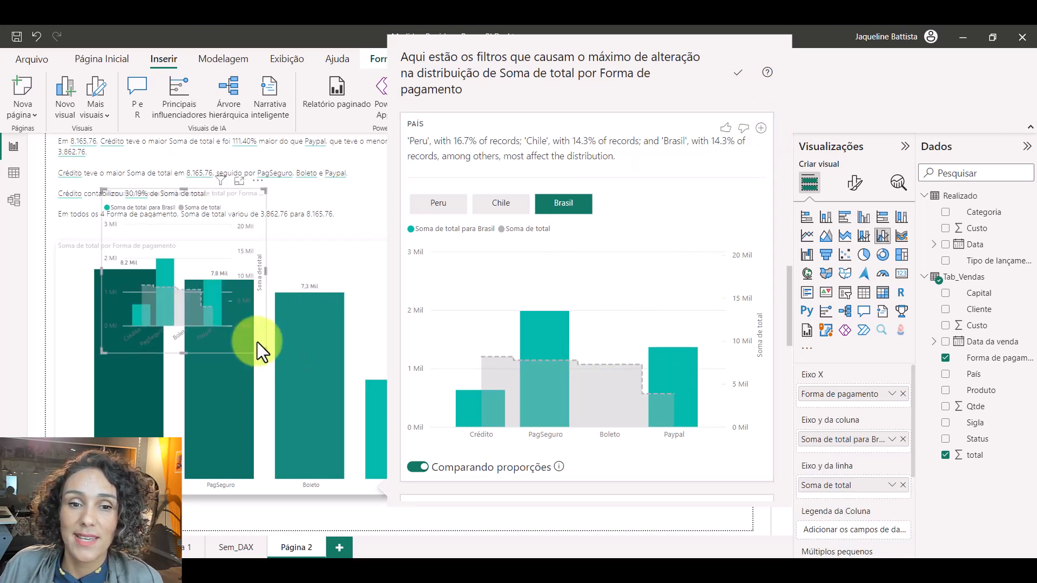
left_click_drag(257, 341, 480, 360)
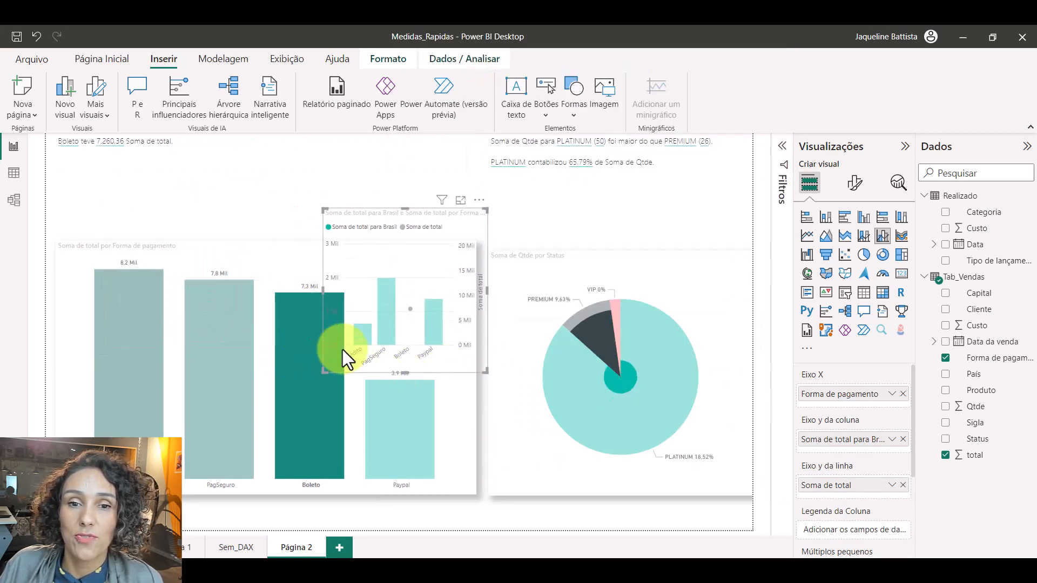
Narrow the column chart from its right edge and move the pie chart directly beside it.
left_click(301, 265)
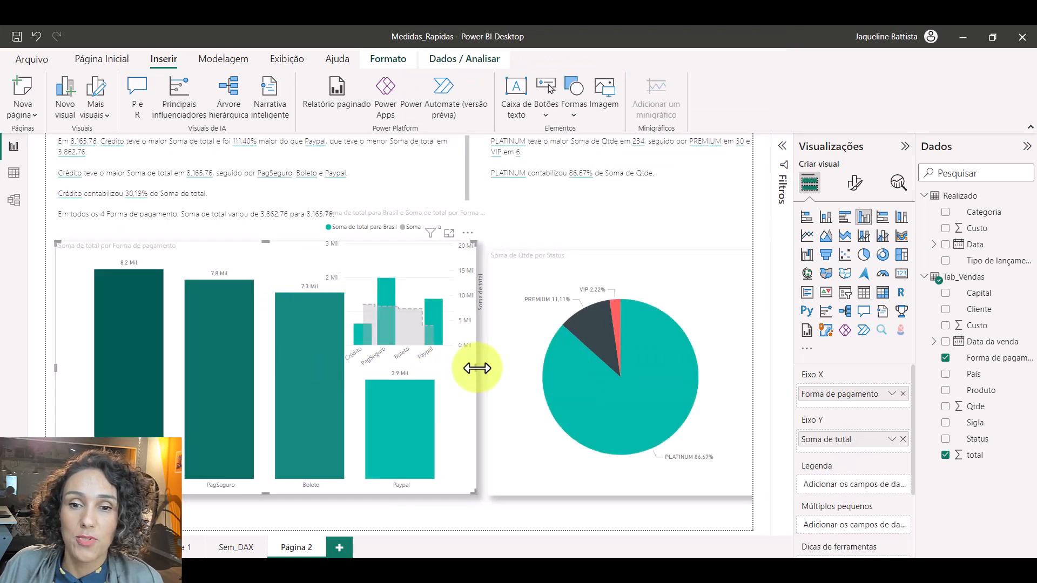
left_click_drag(476, 367, 344, 389)
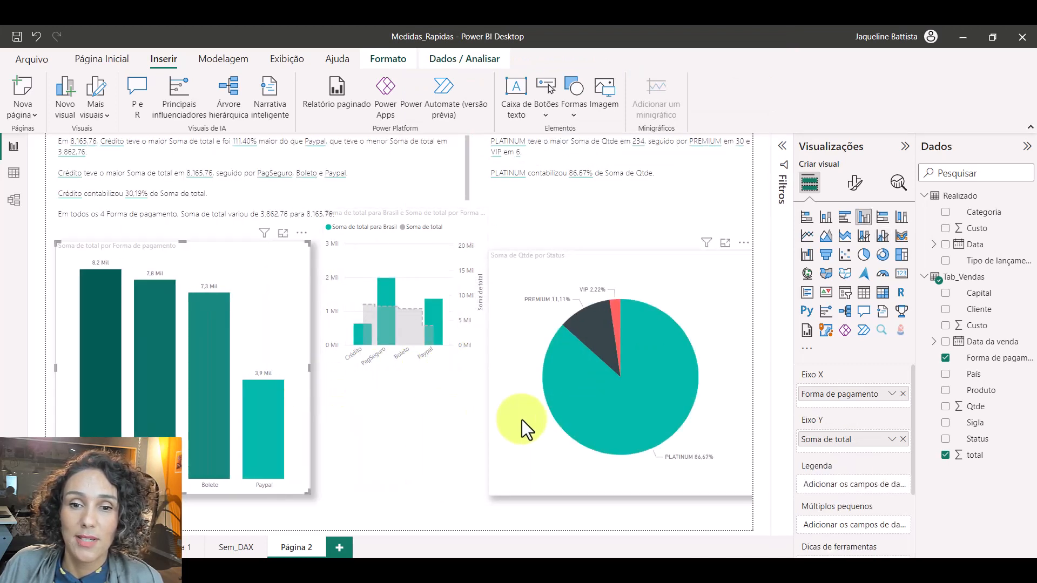
left_click_drag(522, 419, 349, 419)
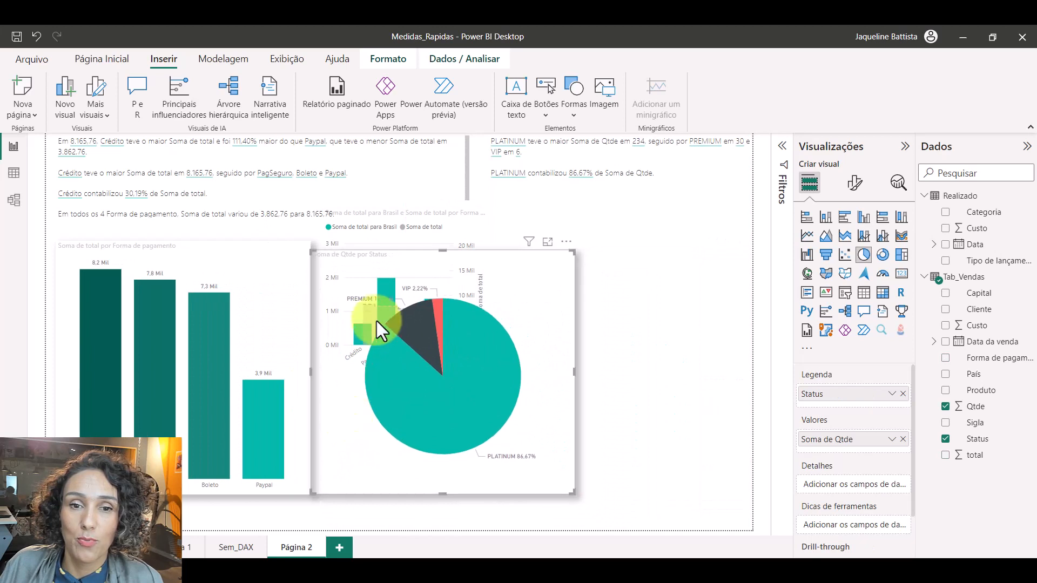
Move the Brasil comparison chart to the right of the pie chart and extend its bottom edge to match the other charts.
left_click(410, 228)
left_click_drag(411, 227, 670, 267)
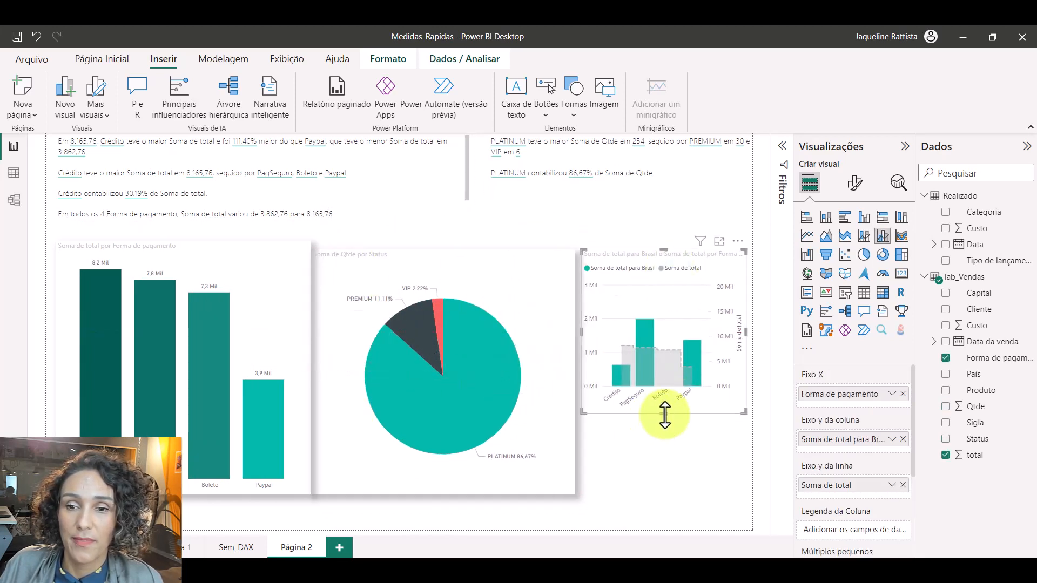
left_click_drag(665, 414, 667, 494)
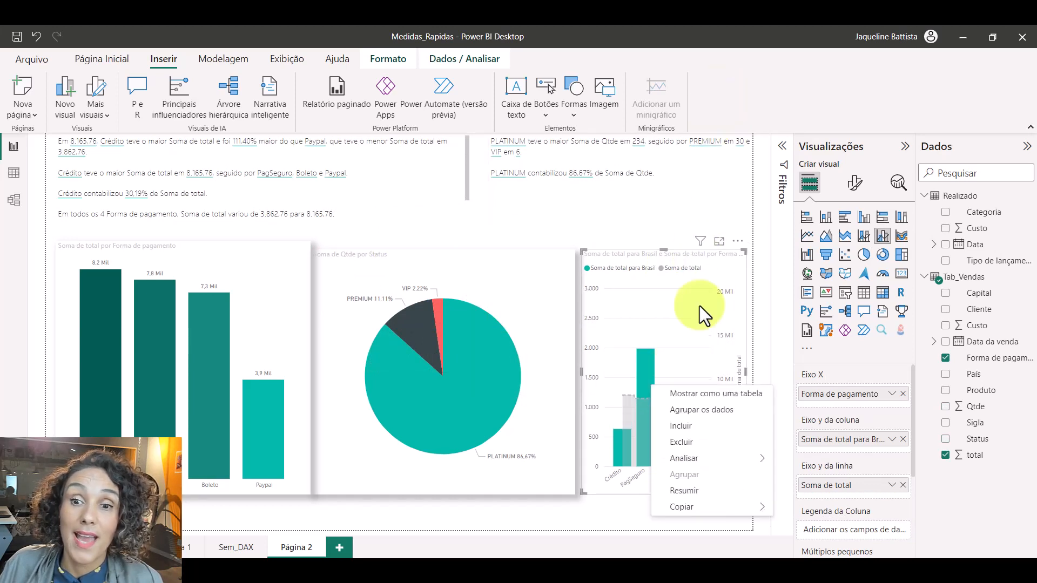
Try to generate a text summary (Resumir) of the Brasil comparison chart.
left_click(684, 490)
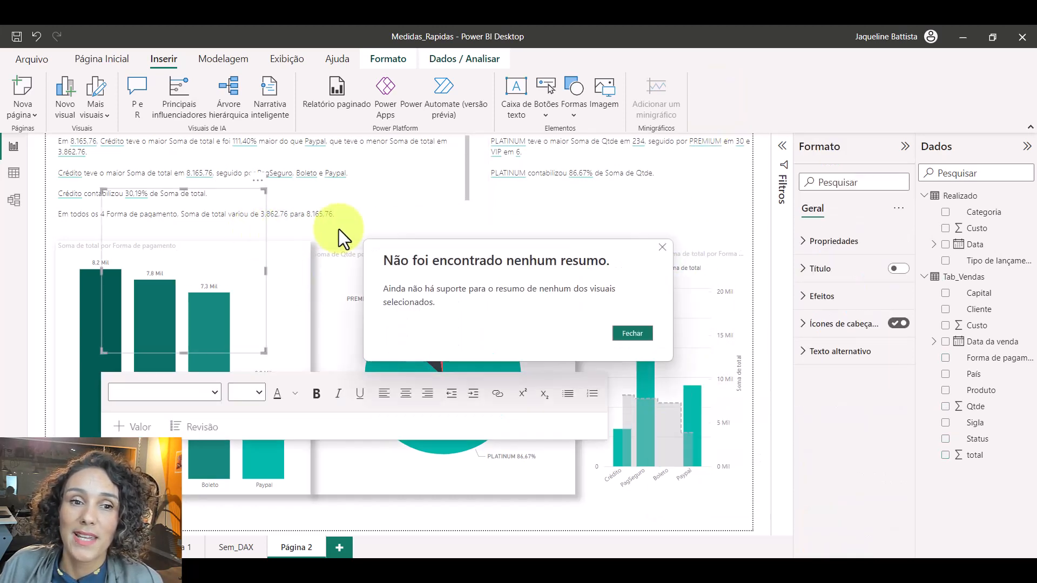
left_click(633, 335)
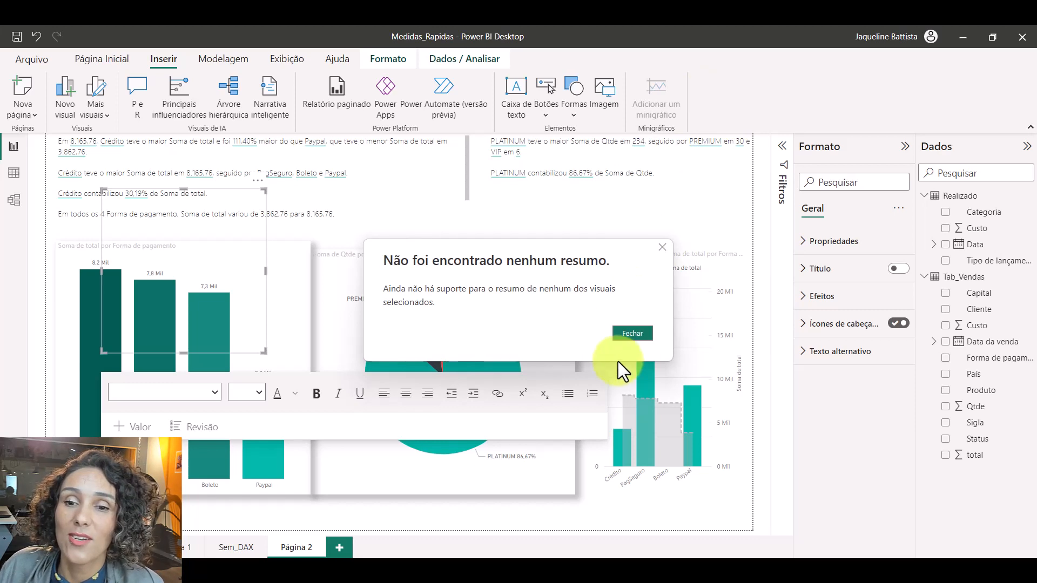
left_click(626, 332)
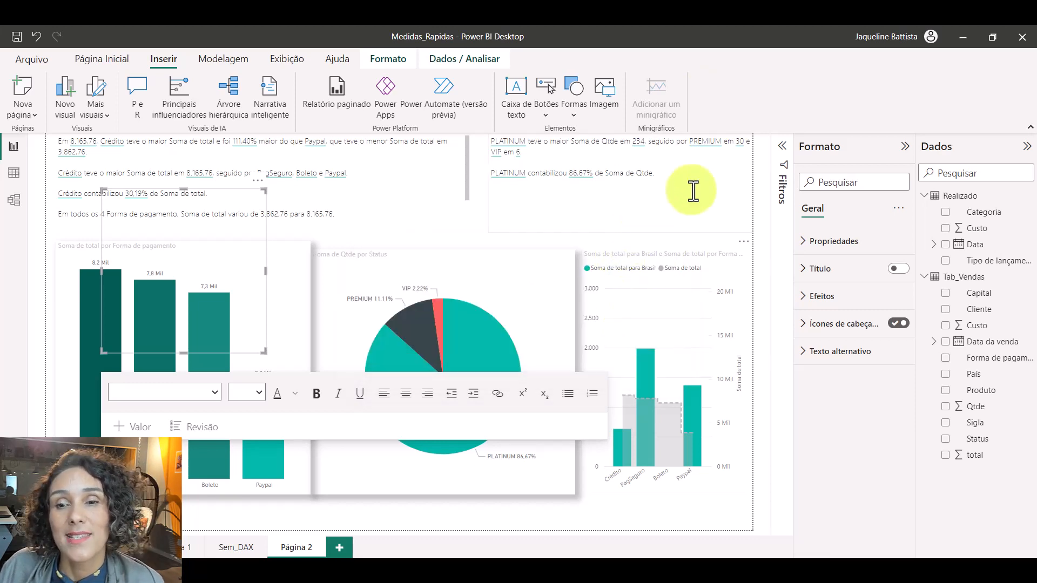
left_click(632, 201)
Add a new report page with a line chart and enlarge it to cover most of the page.
left_click(339, 548)
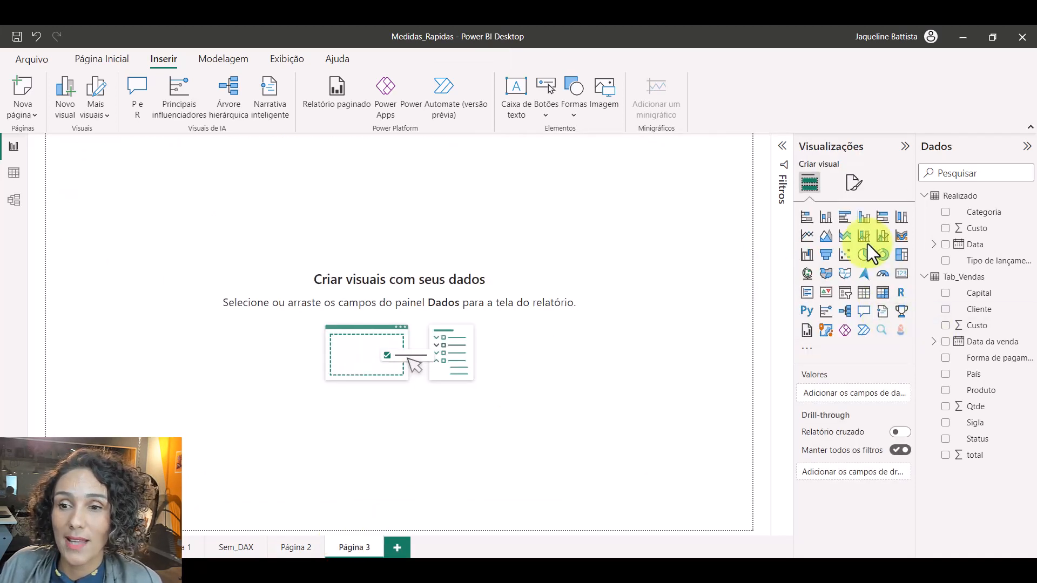
left_click(807, 236)
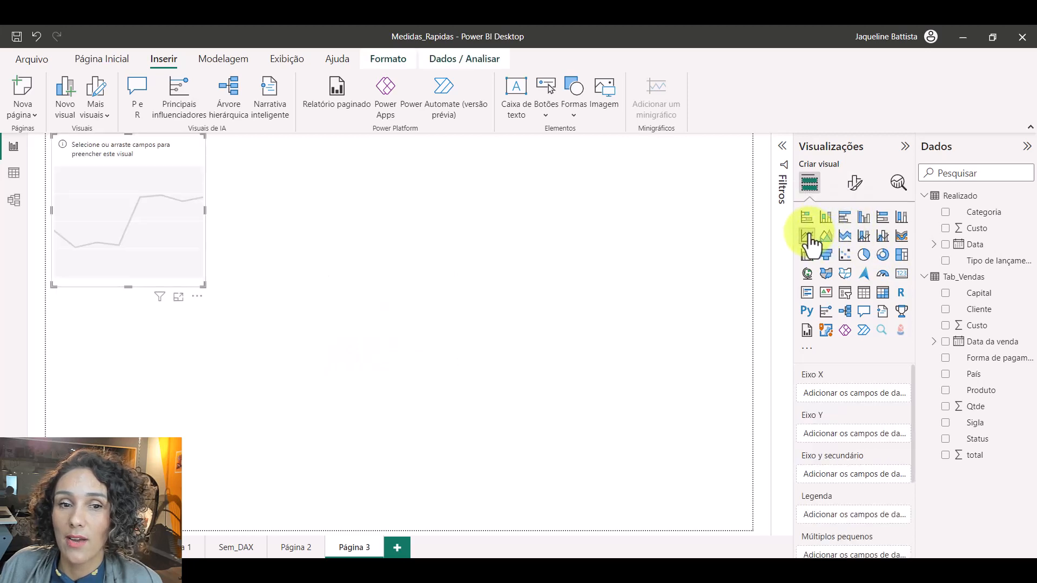
left_click_drag(204, 285, 557, 446)
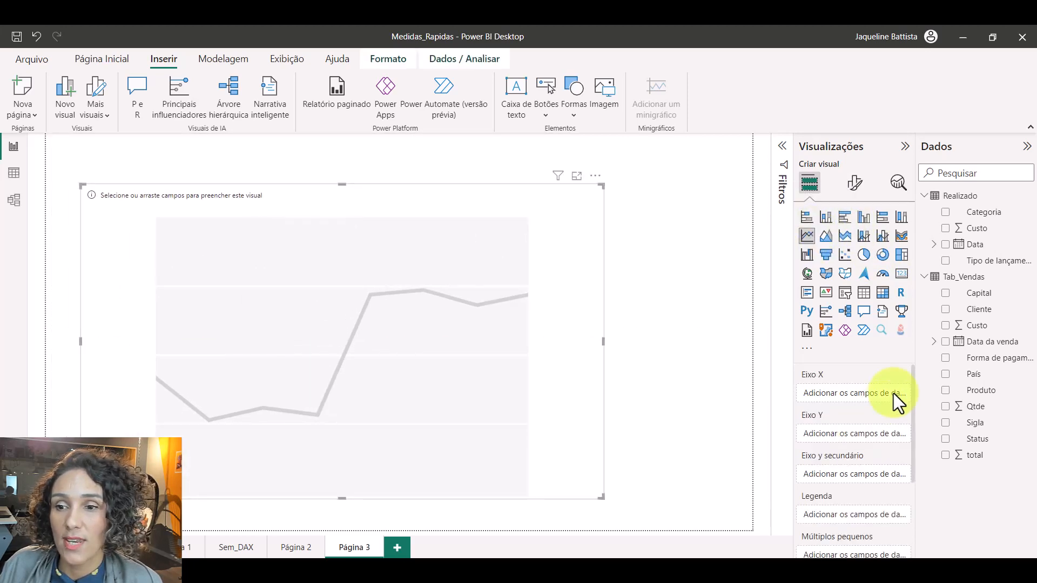
Plot Qtde by the Mês level of the Data da venda hierarchy in the line chart.
left_click(935, 342)
left_click(945, 358)
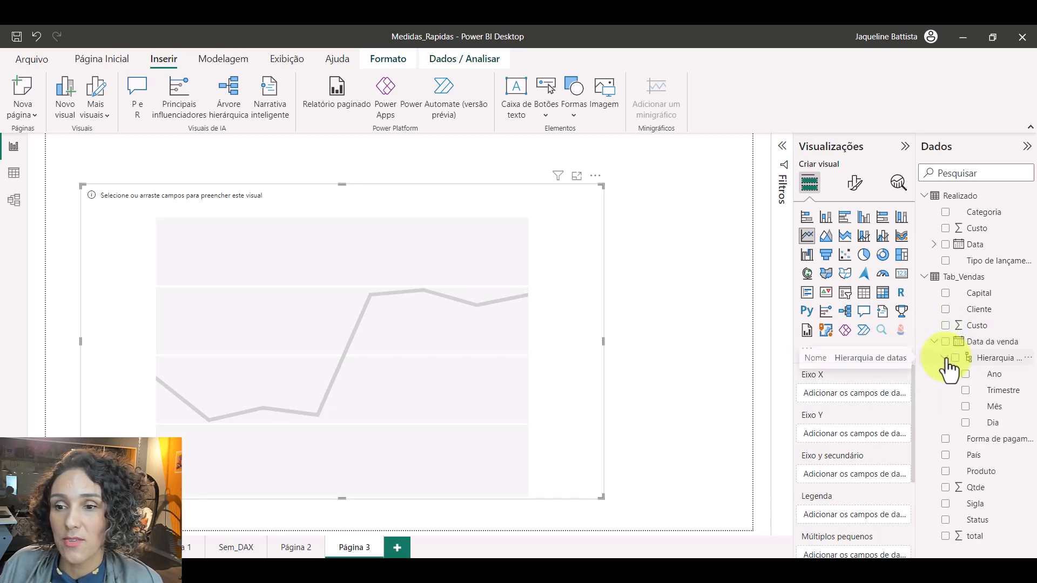
left_click(966, 408)
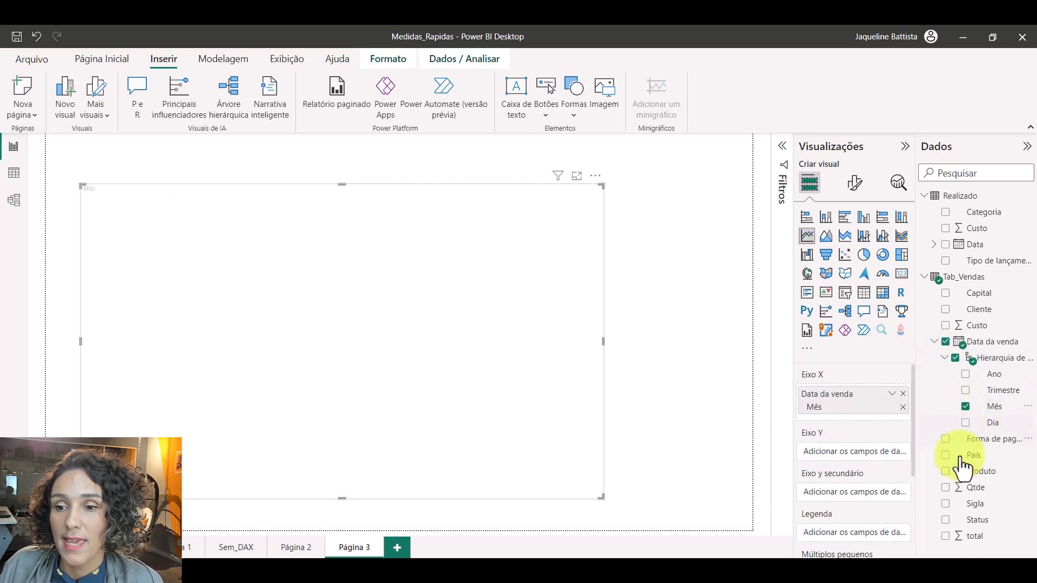
left_click(946, 489)
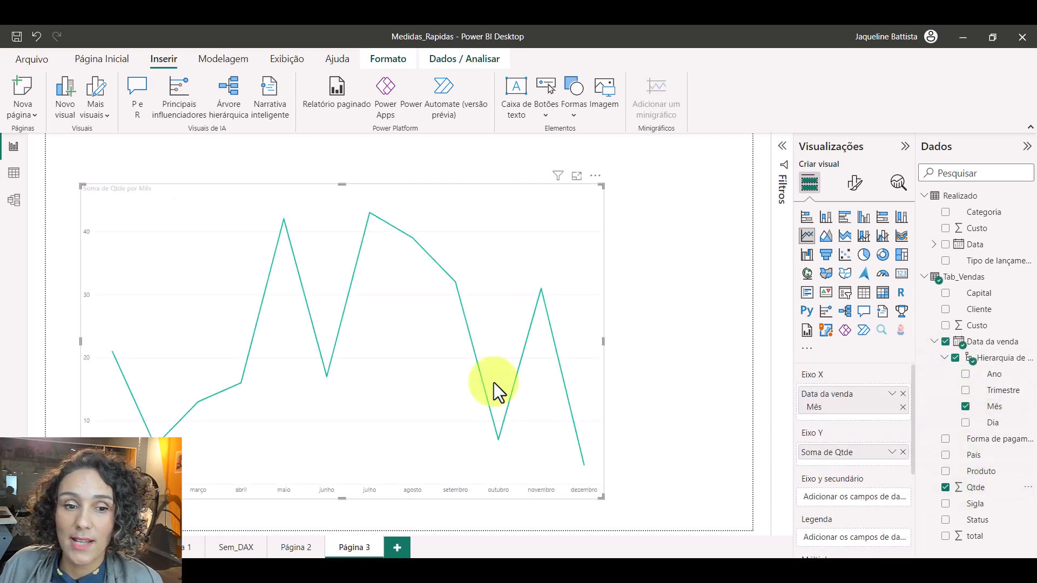
Run Explicar a diminuição on the line chart's outubro point and examine the breakdown by Cliente.
right_click(500, 439)
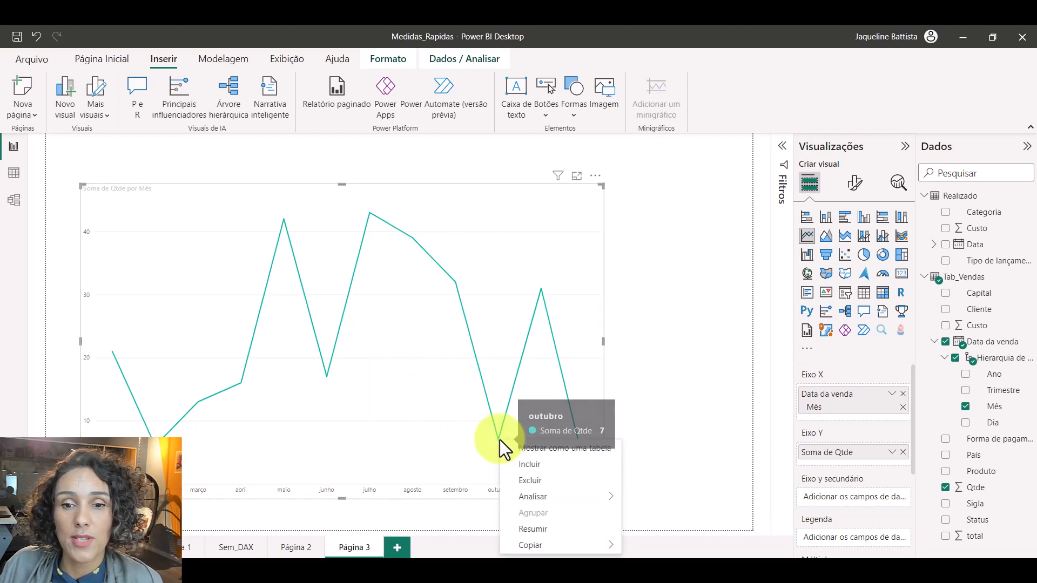
mouse_move(548, 505)
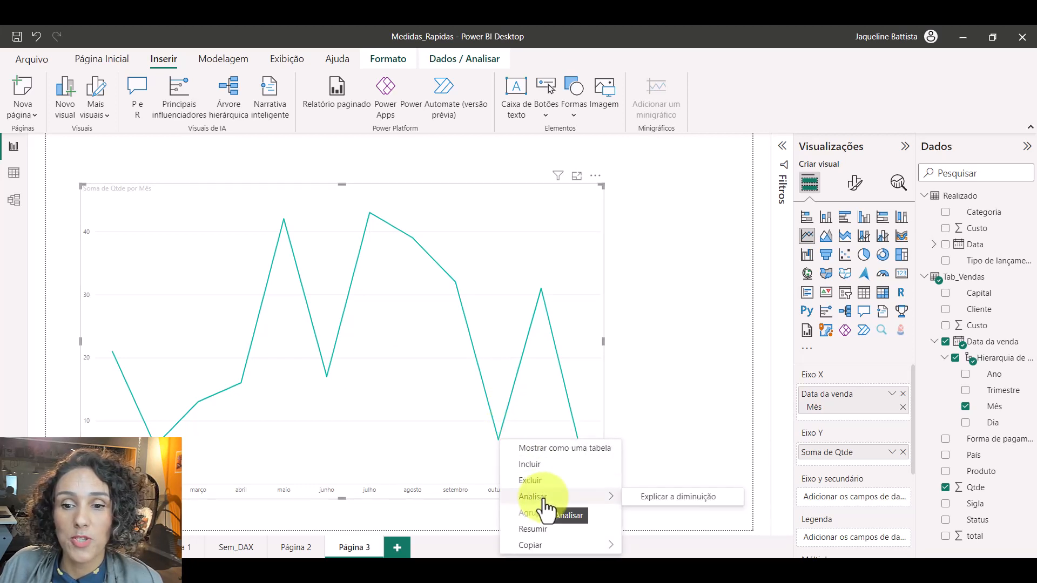
left_click(696, 499)
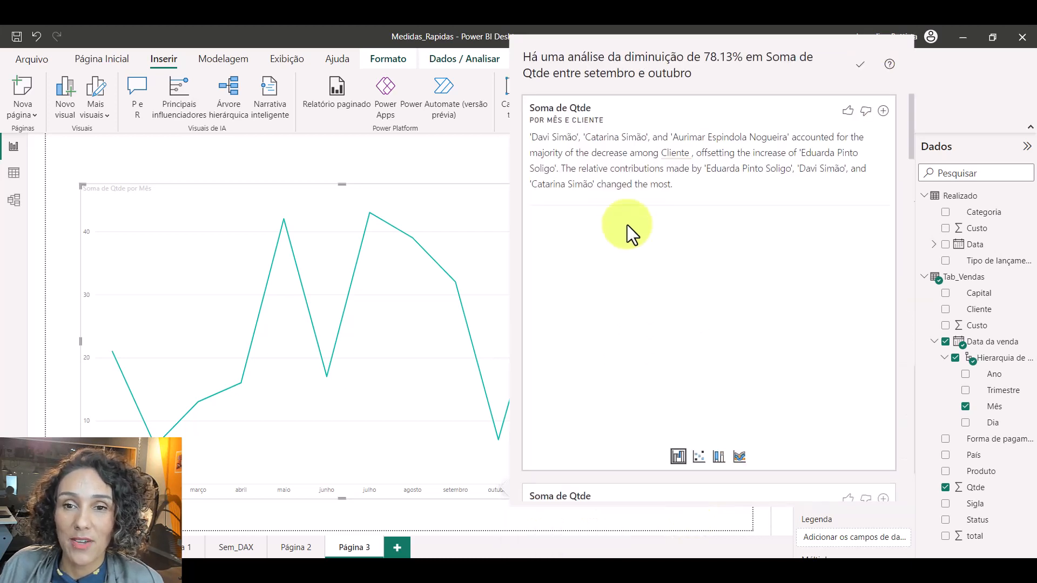
scroll(724, 347, "down", 1)
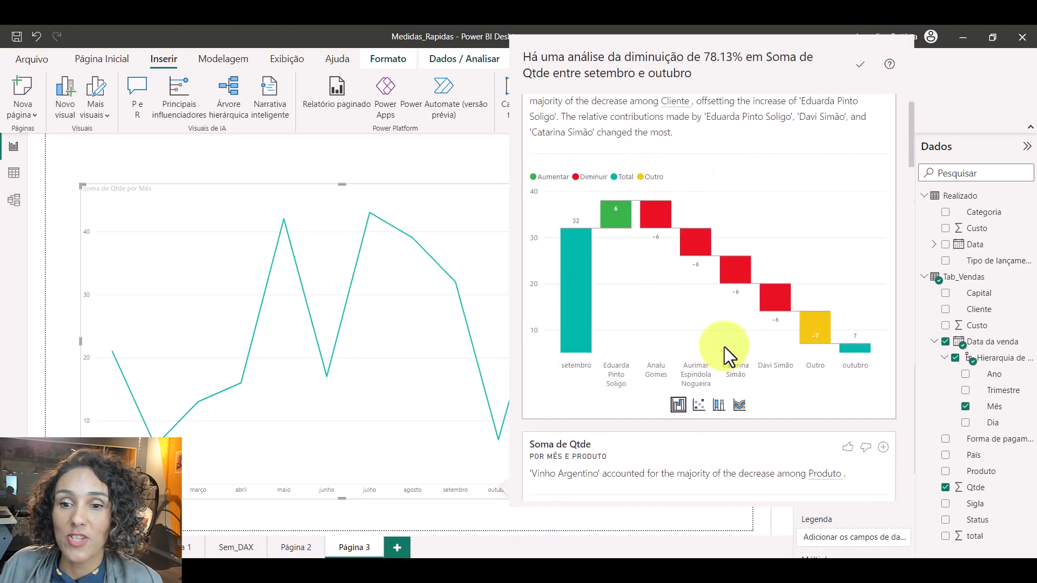
Examine the decrease by Produto, and compare the País breakdown as a 100% stacked column, scatter and ribbon chart.
scroll(724, 347, "down", 5)
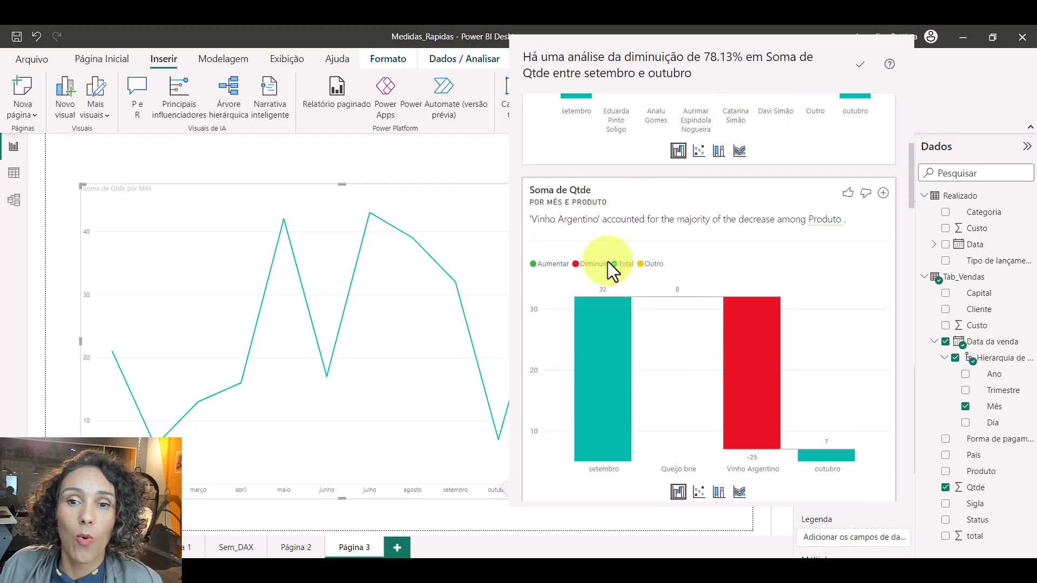
scroll(627, 335, "down", 4)
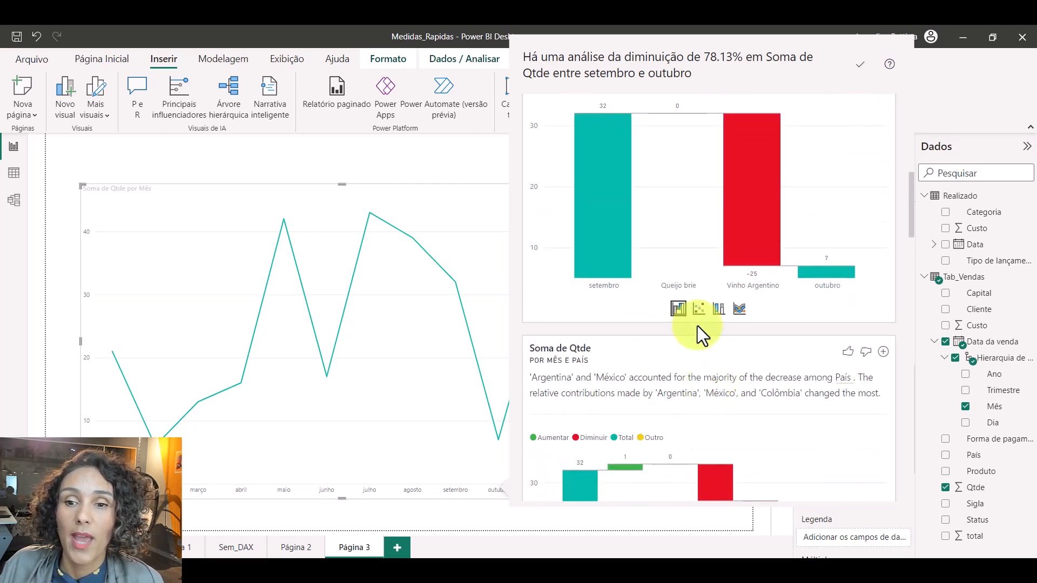
scroll(739, 340, "down", 5)
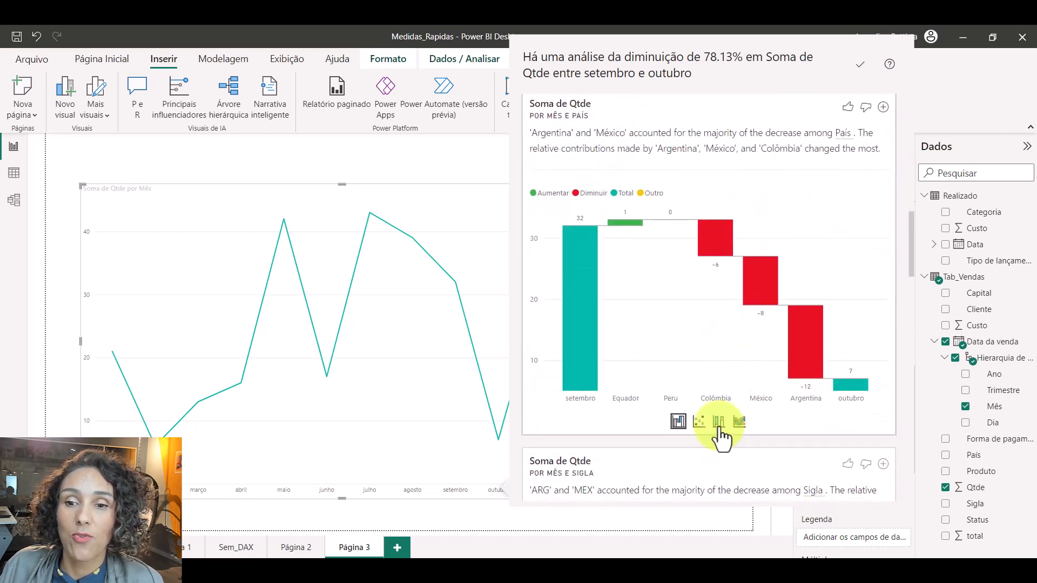
left_click(719, 424)
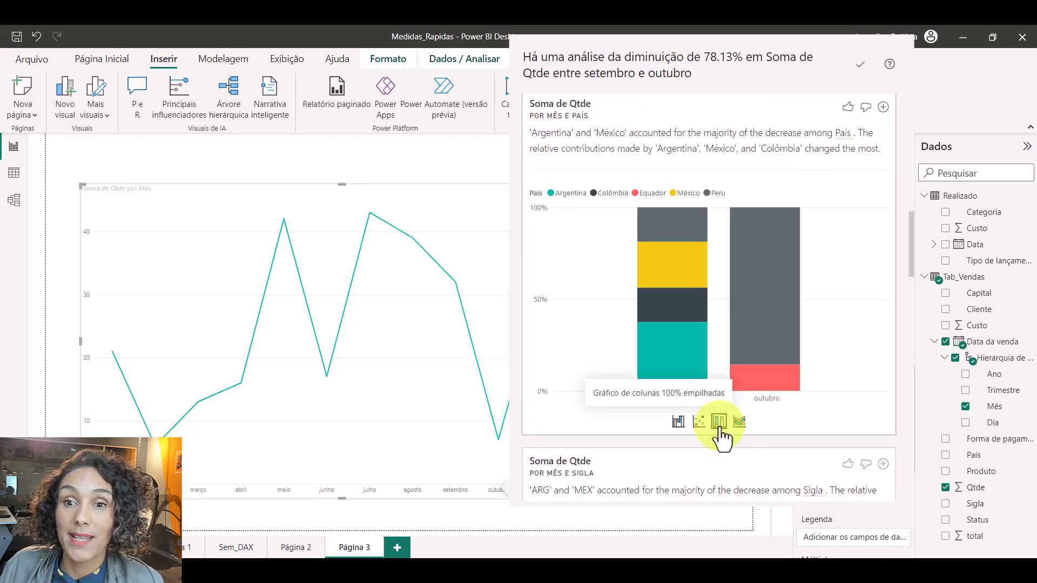
left_click(699, 424)
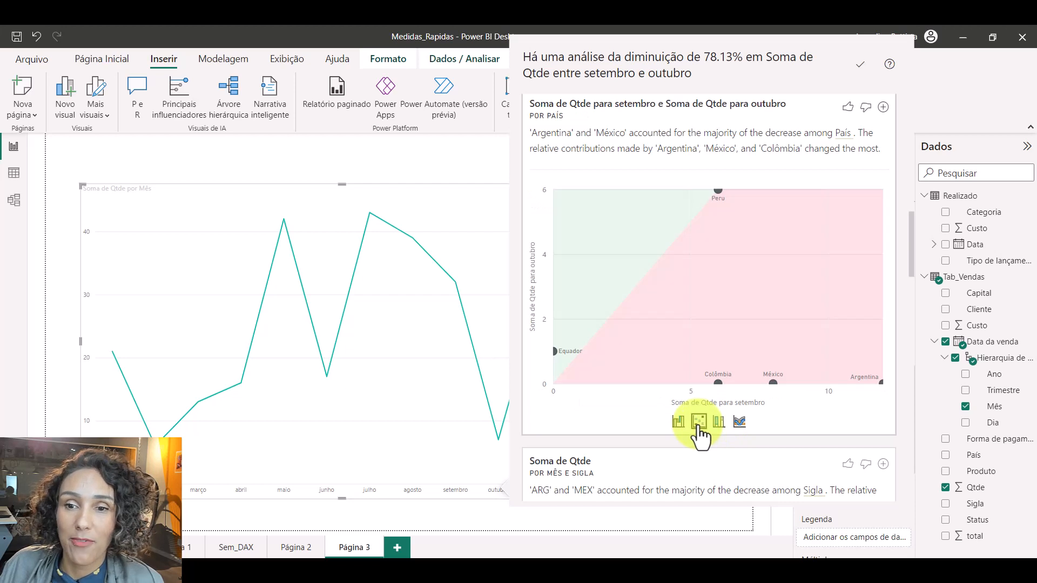
left_click(740, 422)
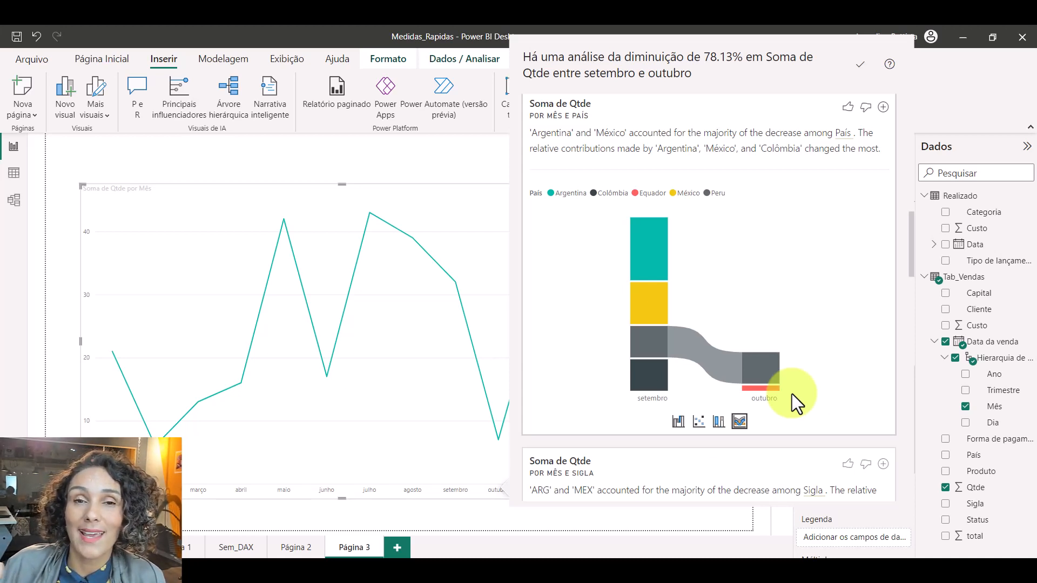
Examine the breakdown of the September-to-October Qtde decrease by Sigla in the analysis.
scroll(770, 387, "down", 5)
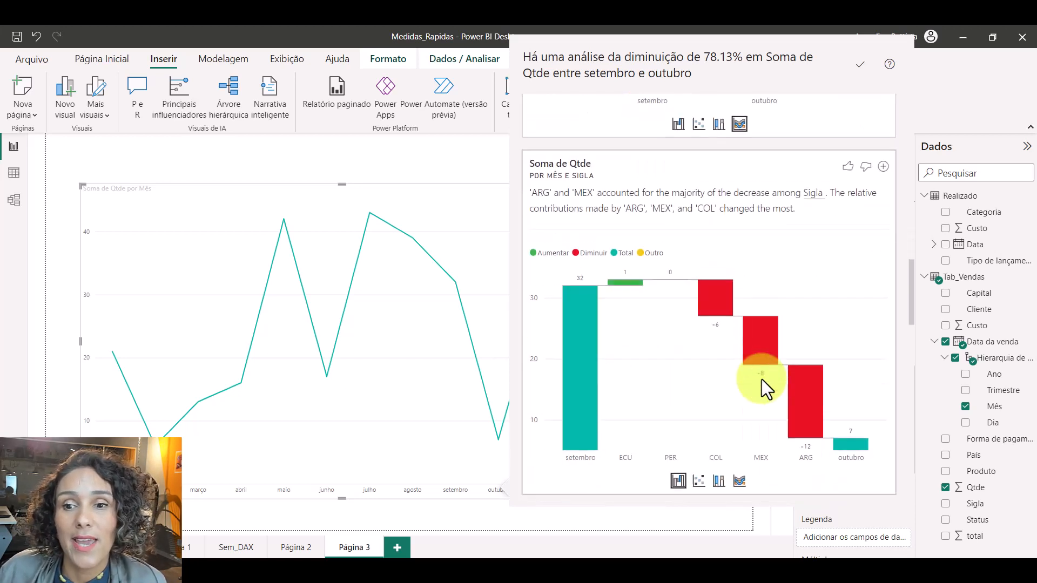
scroll(690, 380, "down", 2)
scroll(691, 380, "up", 2)
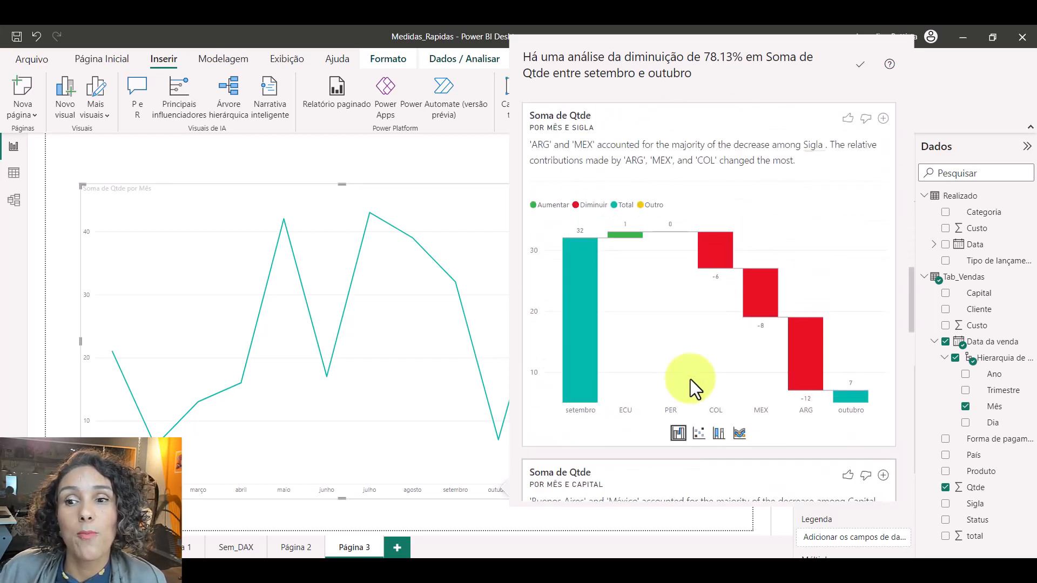